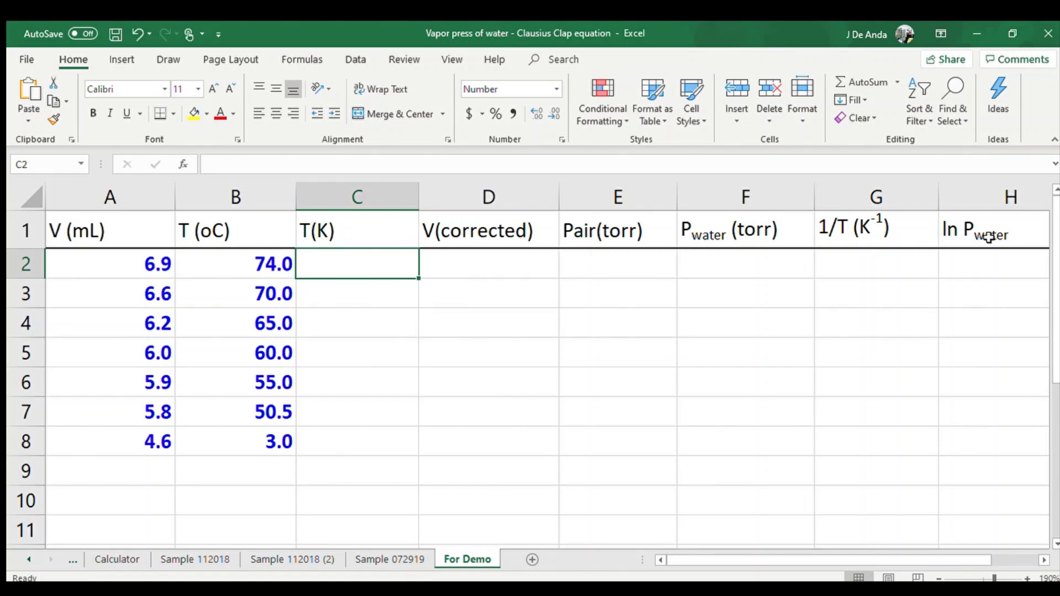
pyautogui.moveTo(136, 264); pyautogui.dragTo(147, 440)
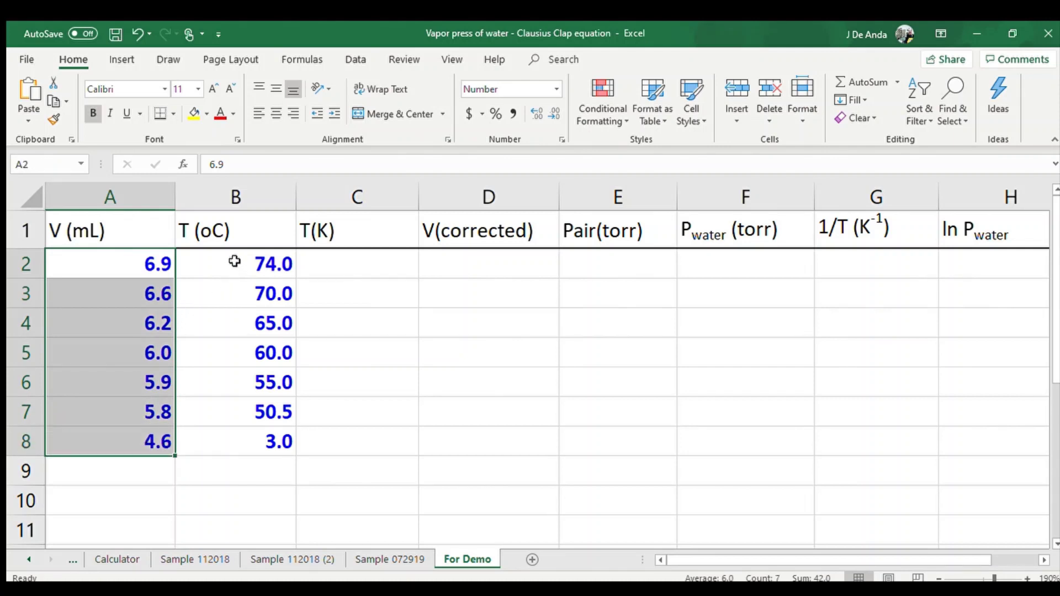
pyautogui.moveTo(235, 261); pyautogui.dragTo(232, 436)
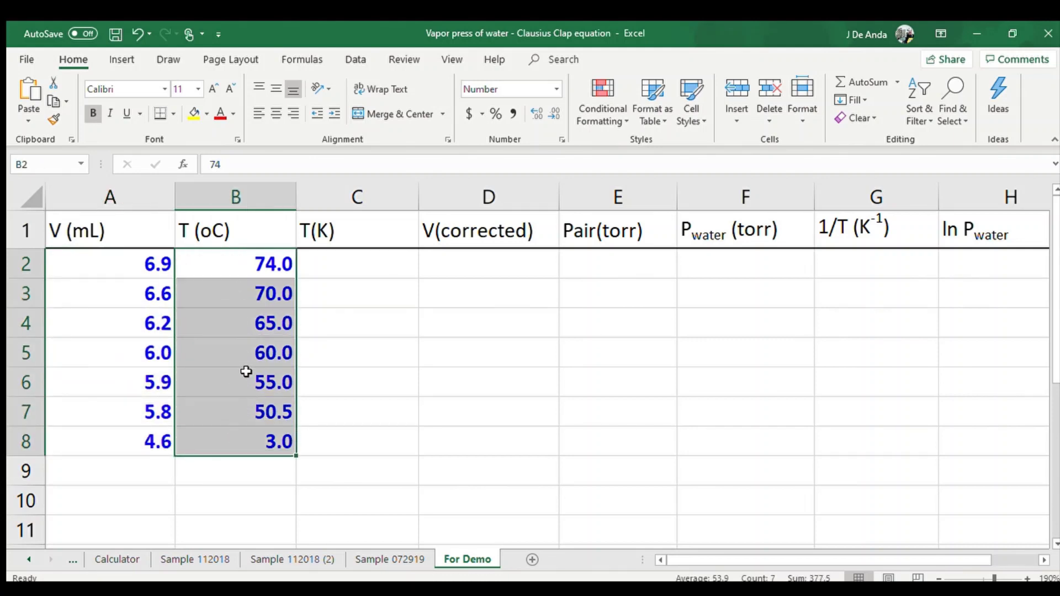
# Format the "o" in the temperature header in B1 as superscript so it reads as a degree sign
pyautogui.click(239, 232)
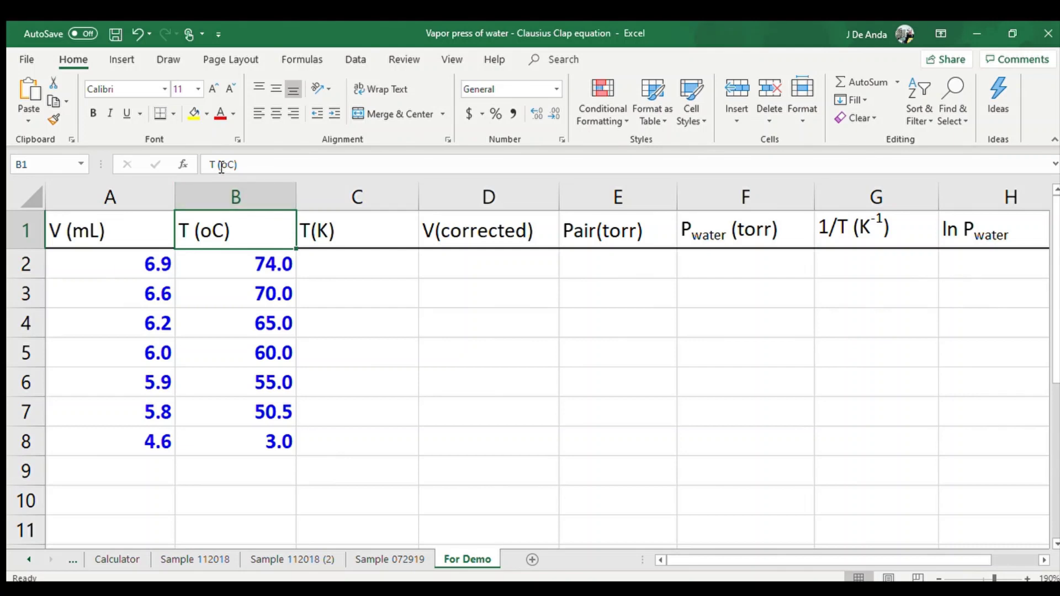
pyautogui.moveTo(222, 165); pyautogui.dragTo(228, 165)
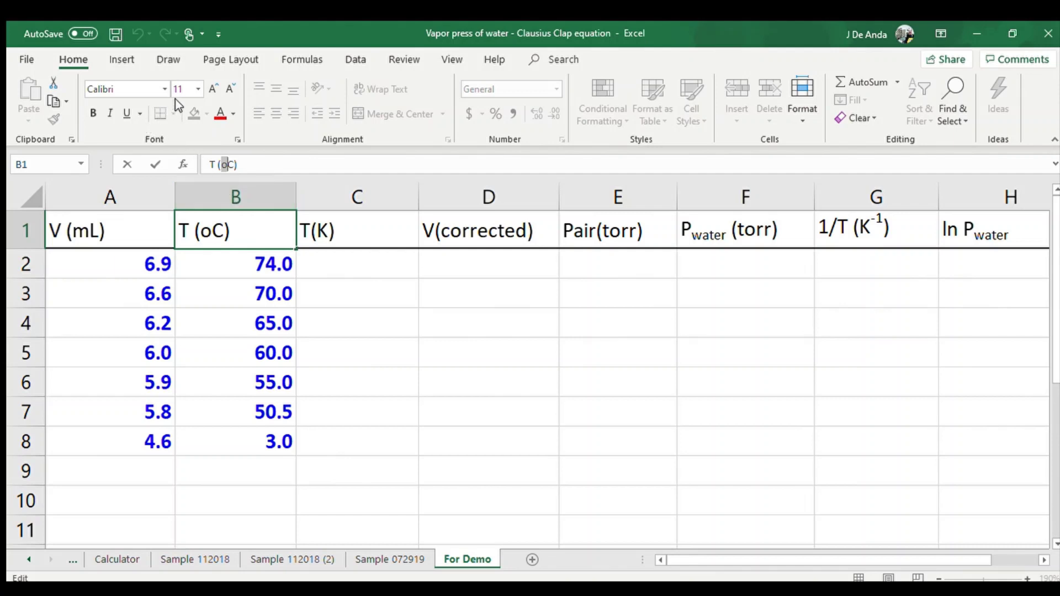
pyautogui.click(237, 139)
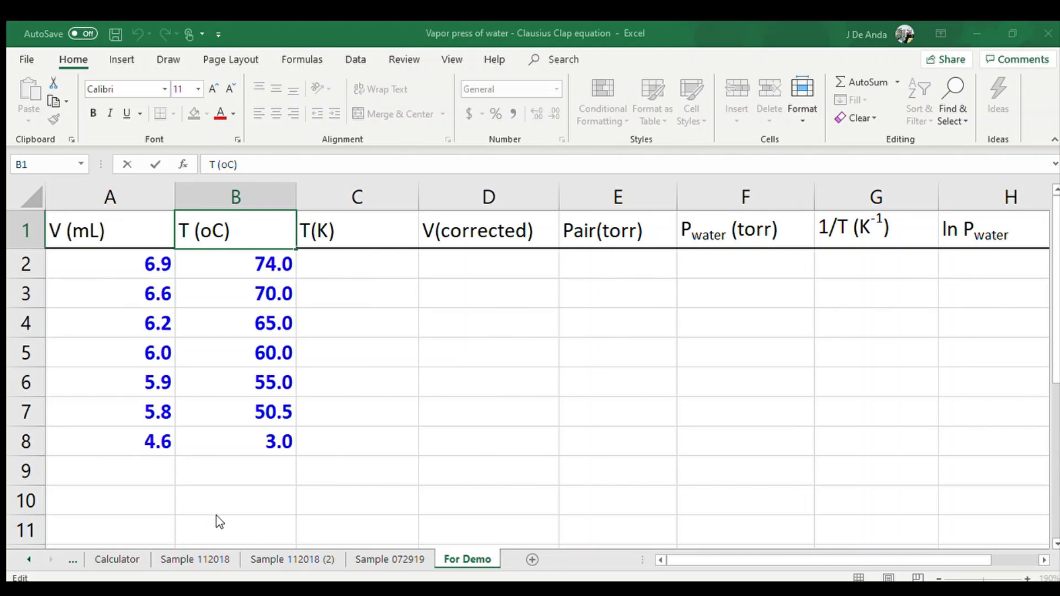
pyautogui.press('Return')
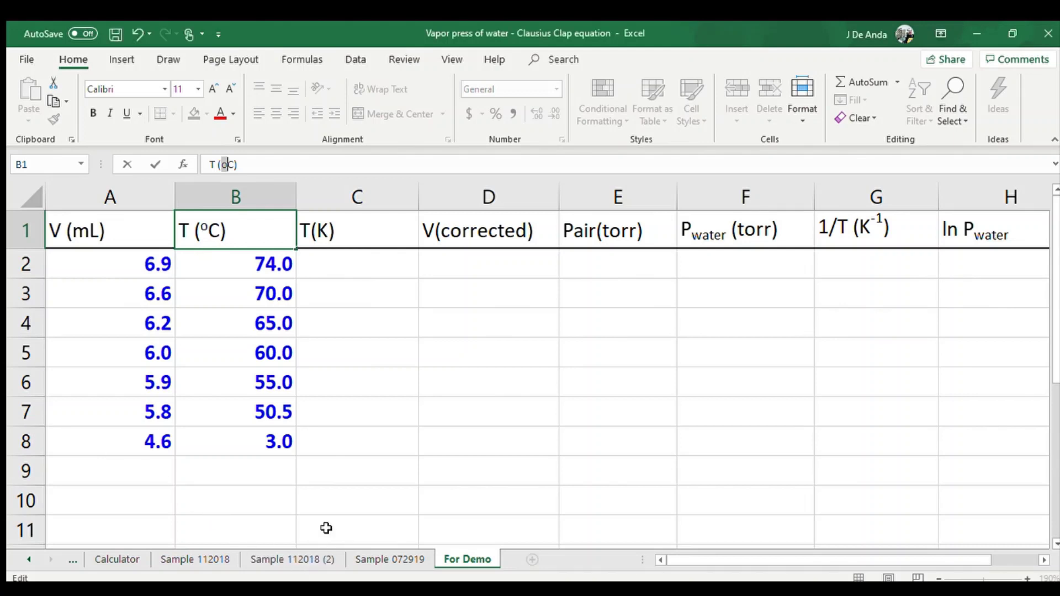
pyautogui.click(237, 239)
# Convert the Celsius temperature to kelvin in C2 with =B2+273.15 and fill the formula down through C8
pyautogui.click(328, 267)
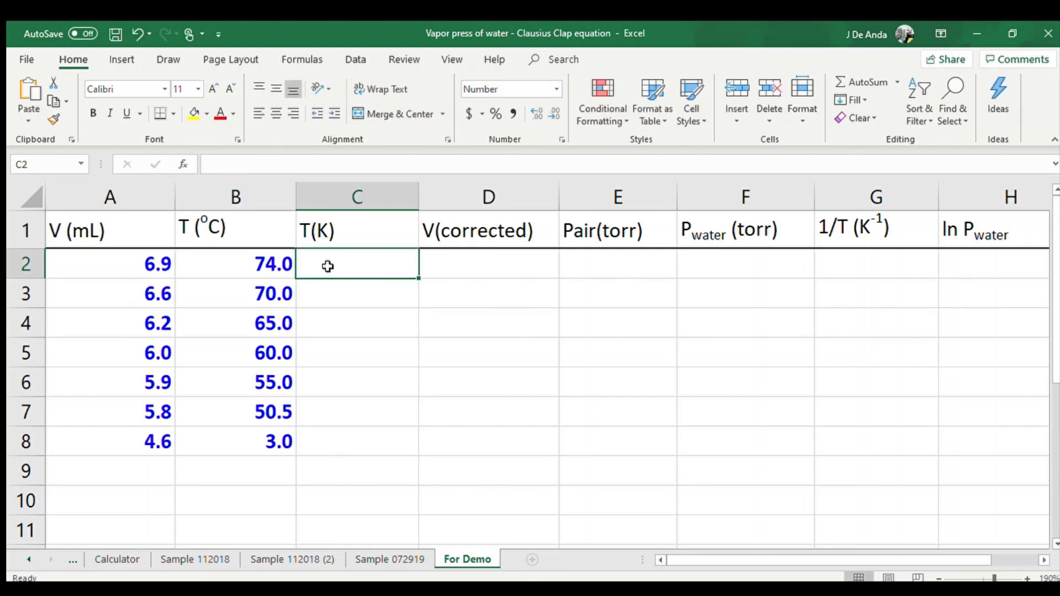
pyautogui.write('=')
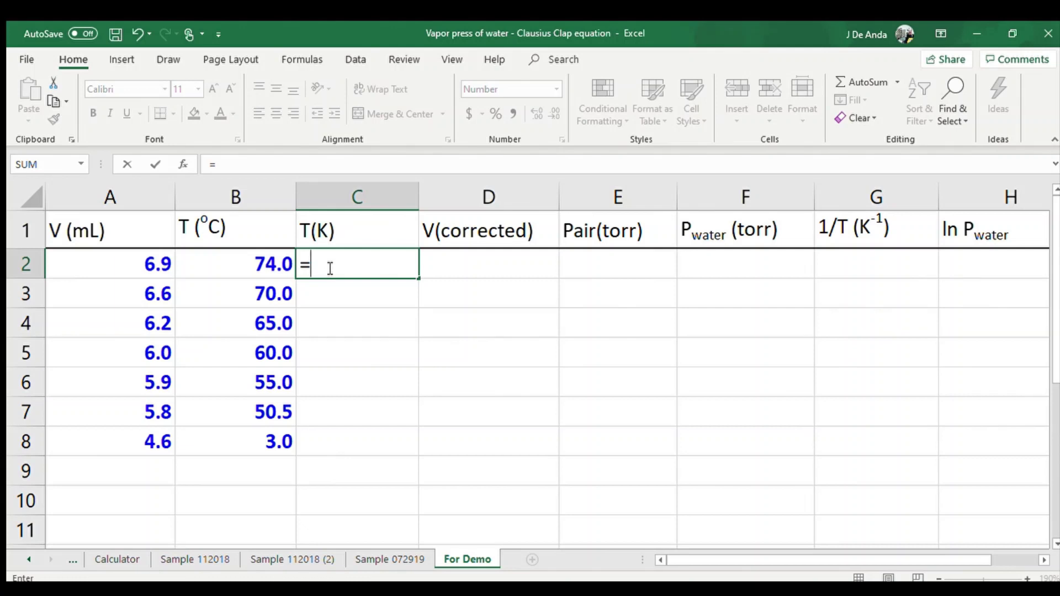
pyautogui.click(260, 263)
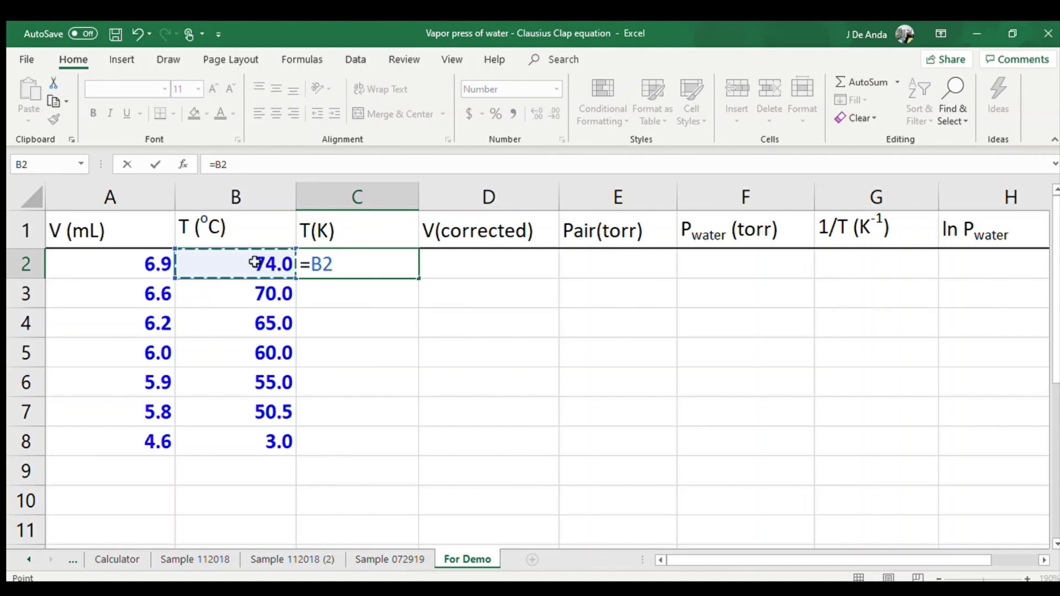
pyautogui.click(355, 263)
pyautogui.write('+273.15')
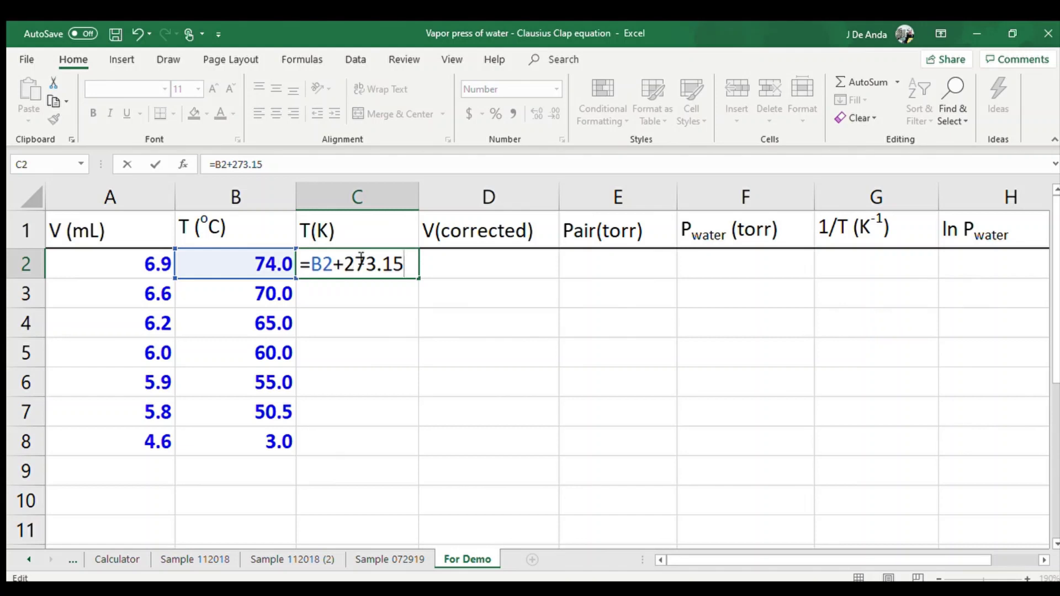
pyautogui.press('Return')
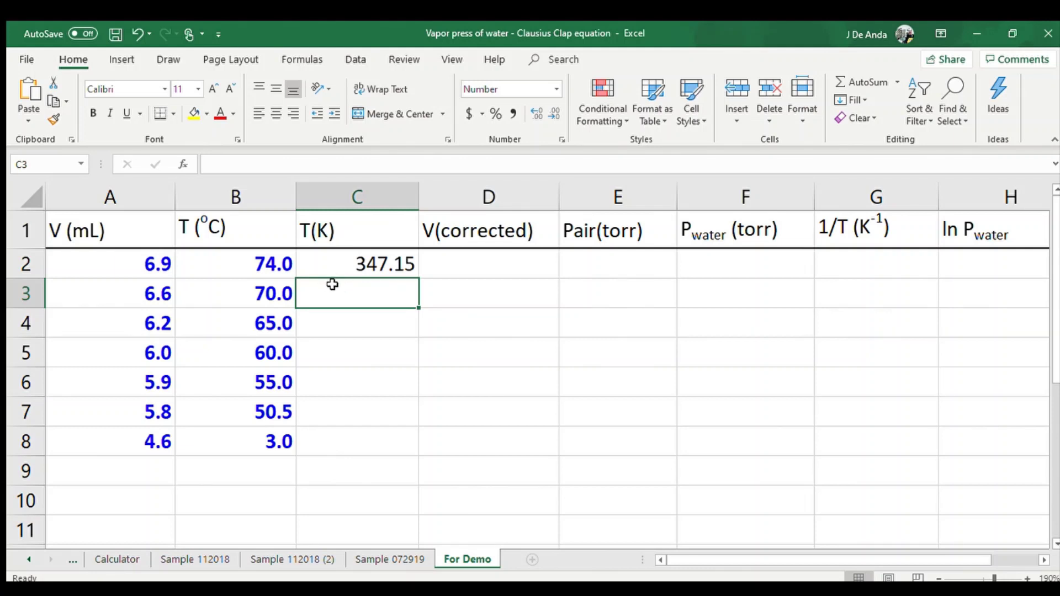
pyautogui.click(357, 260)
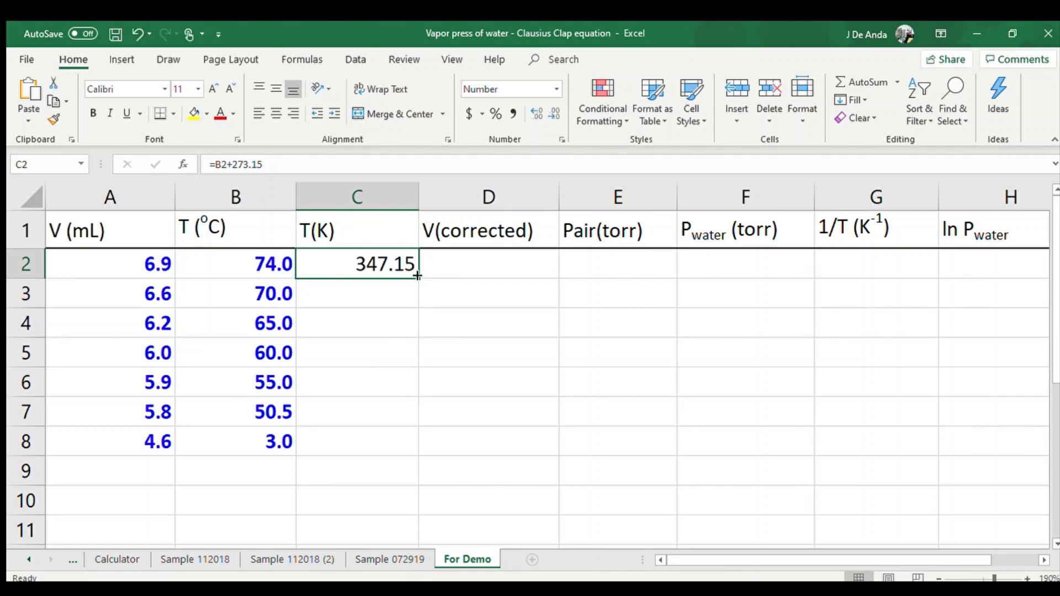
pyautogui.moveTo(417, 276); pyautogui.dragTo(390, 445)
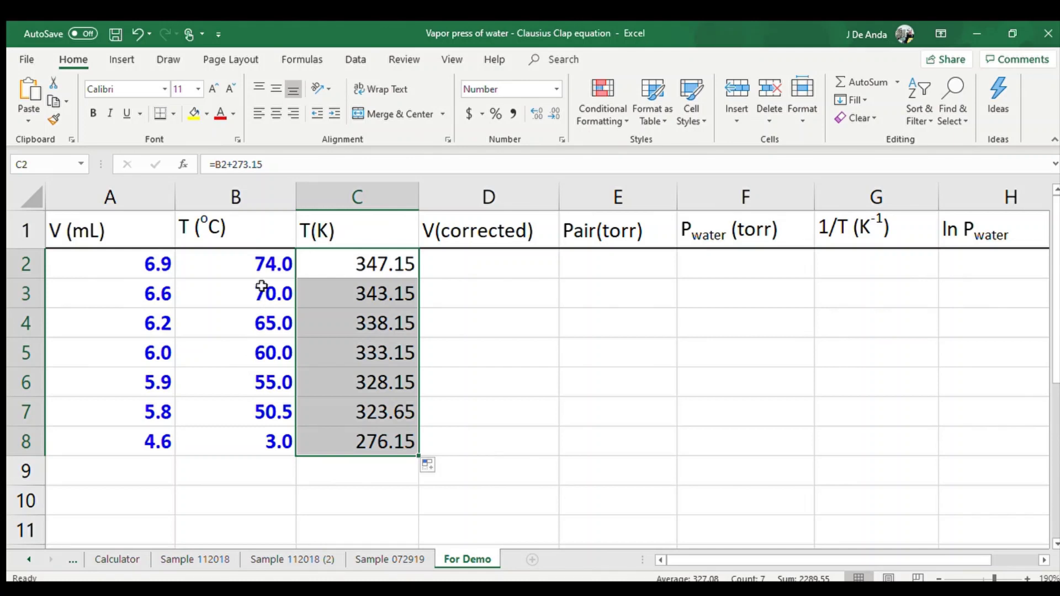
# Display the kelvin temperatures in C2:C8 with one decimal place
pyautogui.click(269, 263)
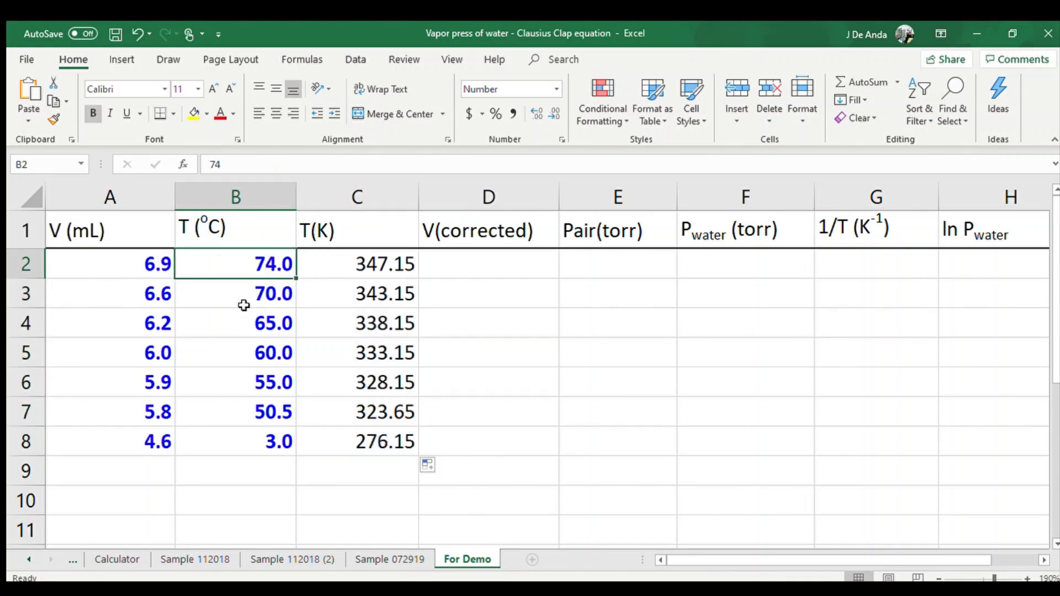
pyautogui.click(356, 266)
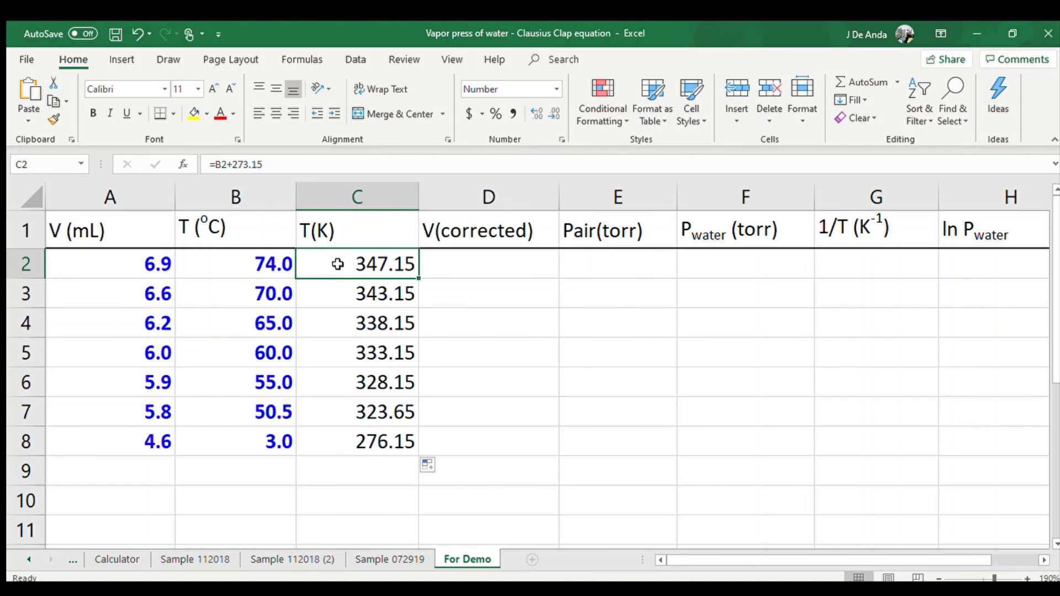
pyautogui.moveTo(337, 264); pyautogui.dragTo(345, 432)
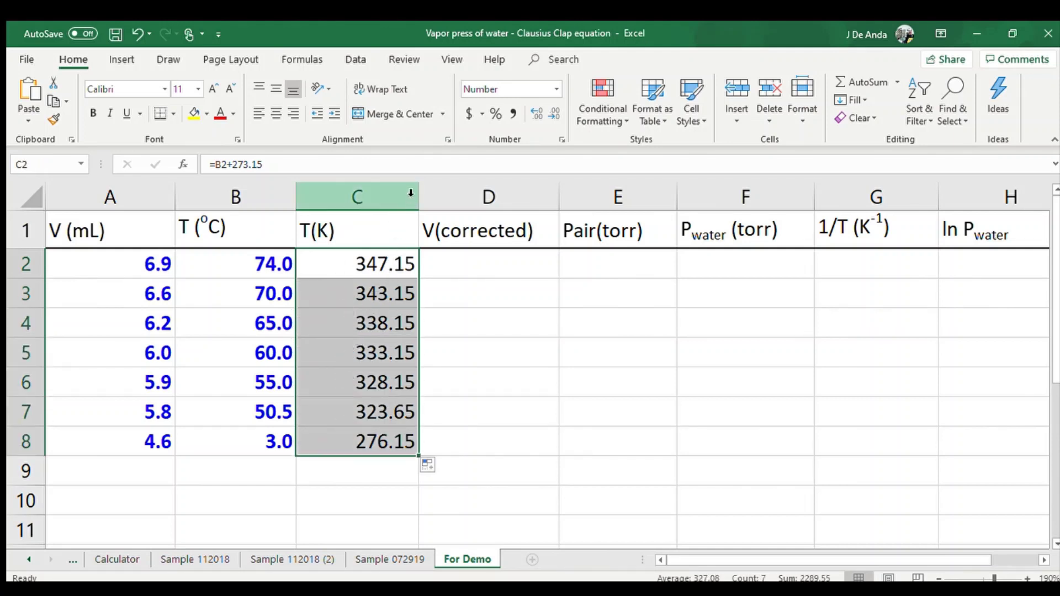
pyautogui.click(546, 116)
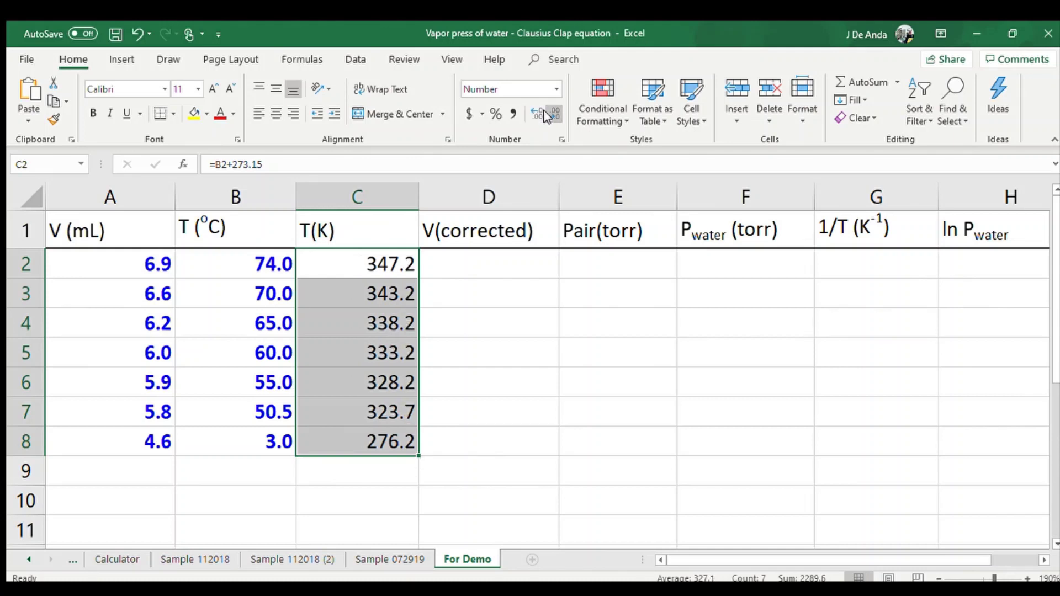
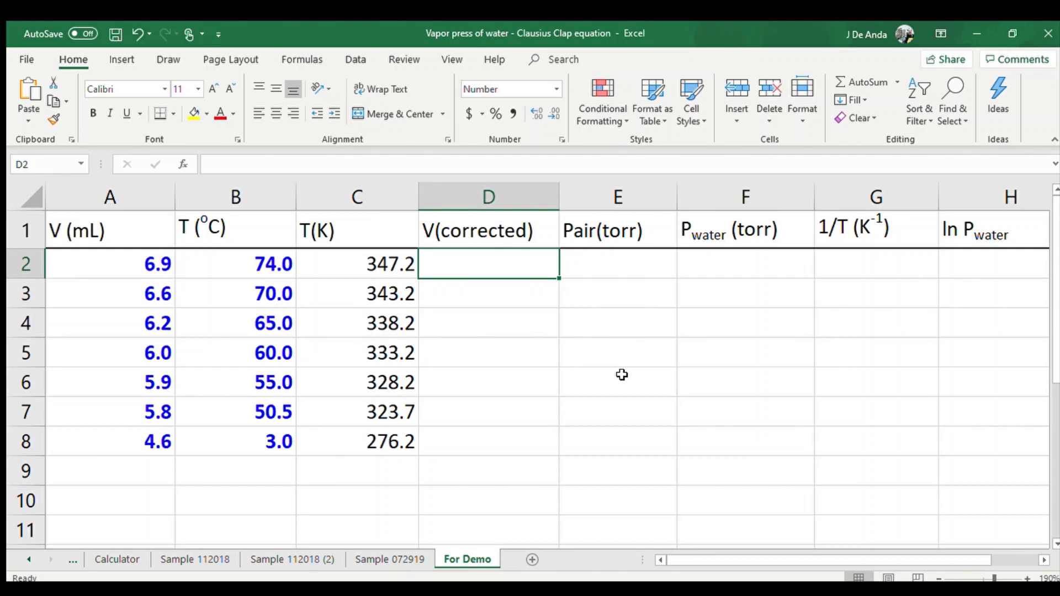
# Calculate the corrected volume in D2 with =A2-0.2 and fill the formula down through D8
pyautogui.write('=')
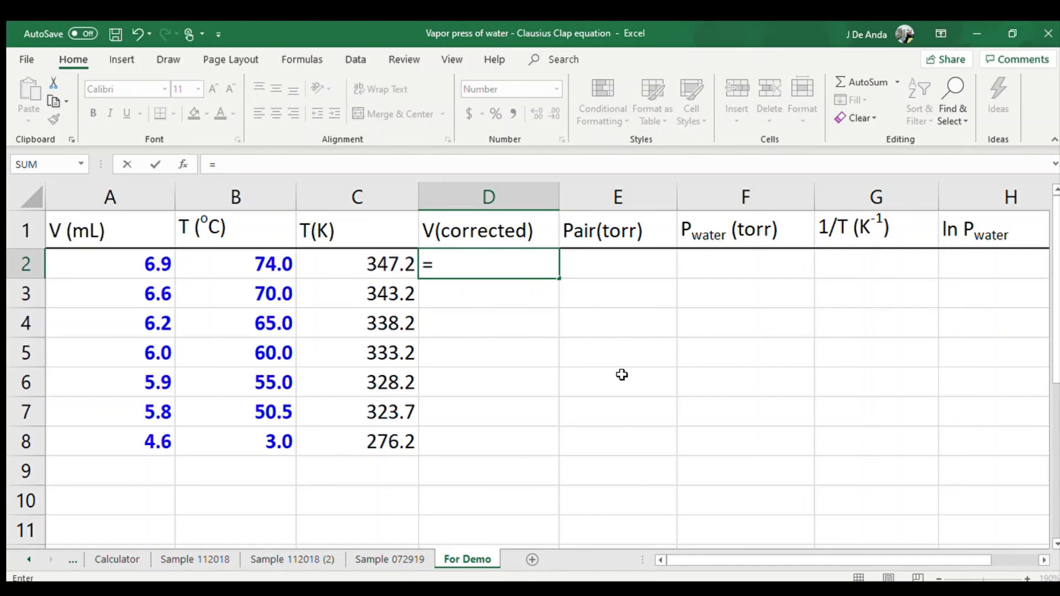
pyautogui.click(157, 265)
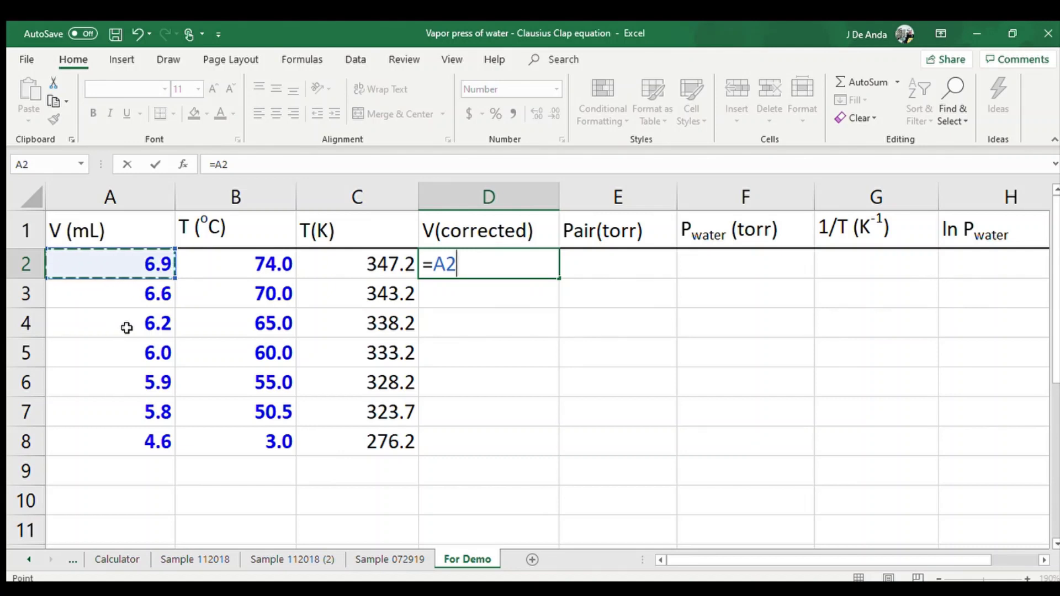
pyautogui.write('-')
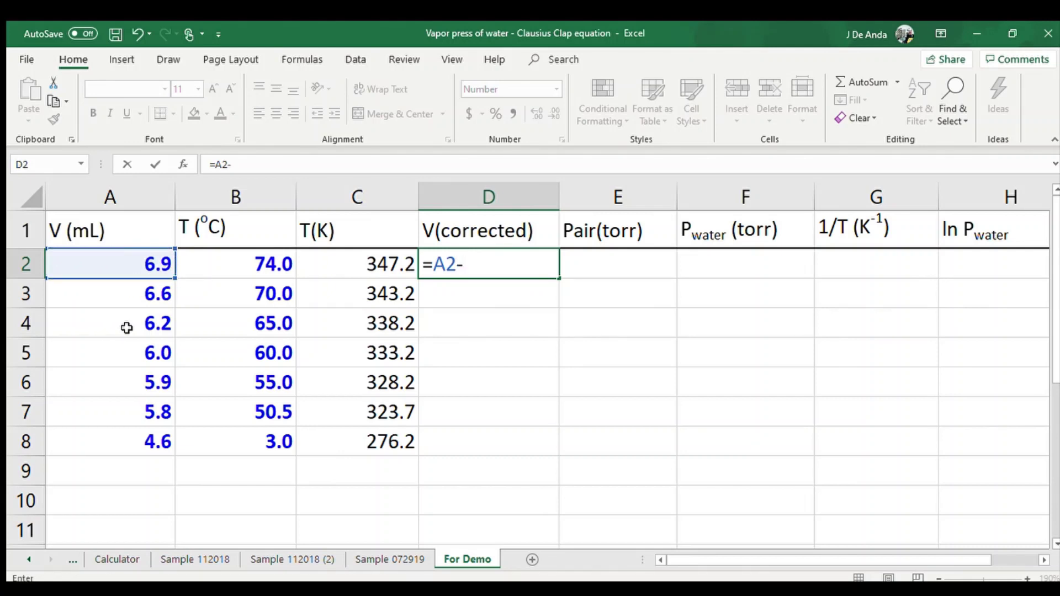
pyautogui.write('0.2')
pyautogui.press('Return')
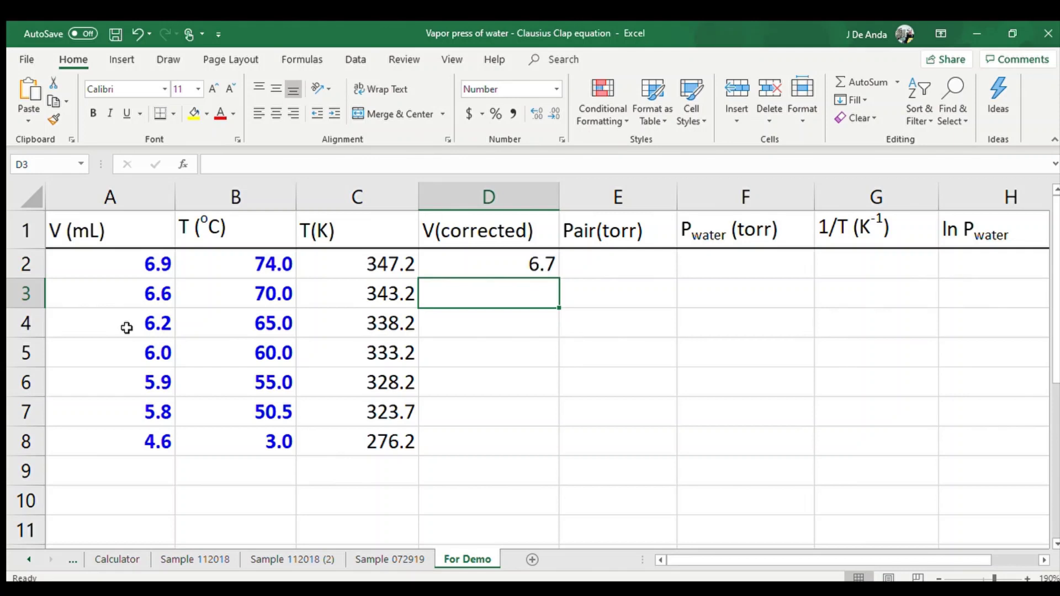
pyautogui.click(474, 262)
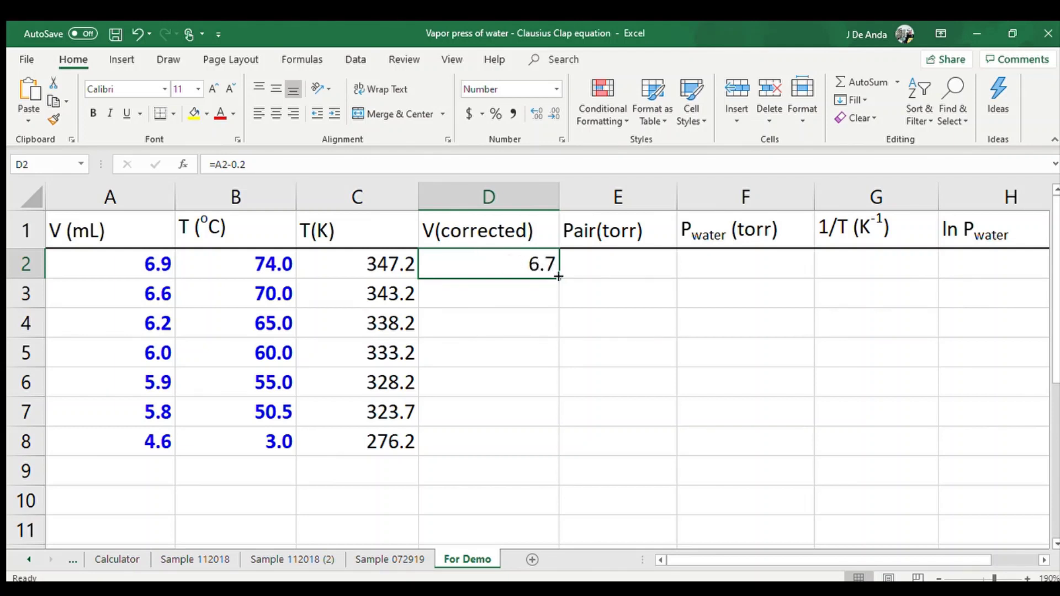
pyautogui.moveTo(558, 276); pyautogui.dragTo(557, 450)
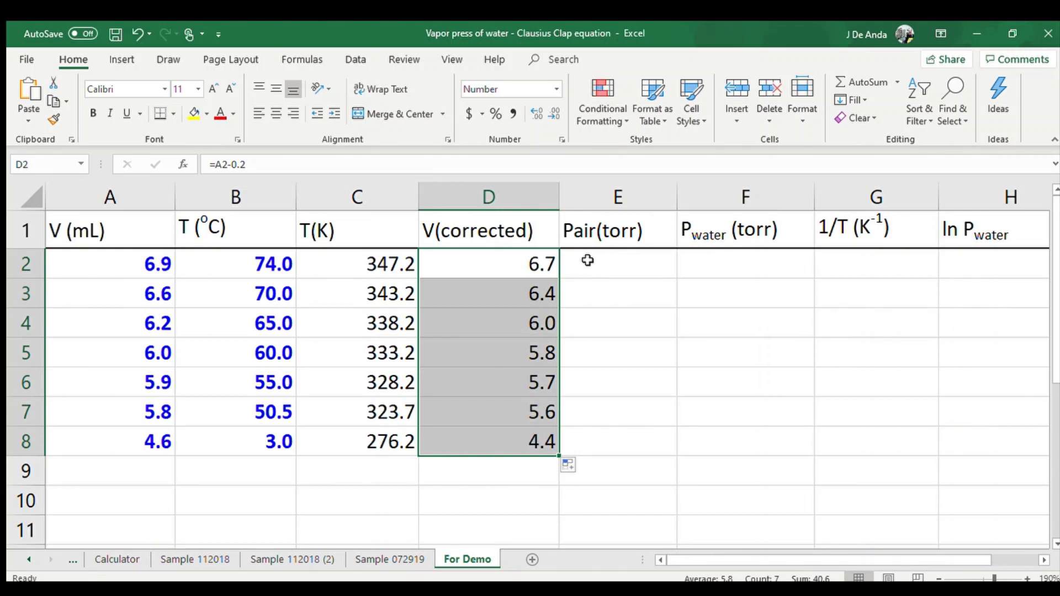
# Calculate the air pressure in E2 with =(1.9E-4)*(6.237E4)*C2/D2 and fill the formula down through E7
pyautogui.click(587, 261)
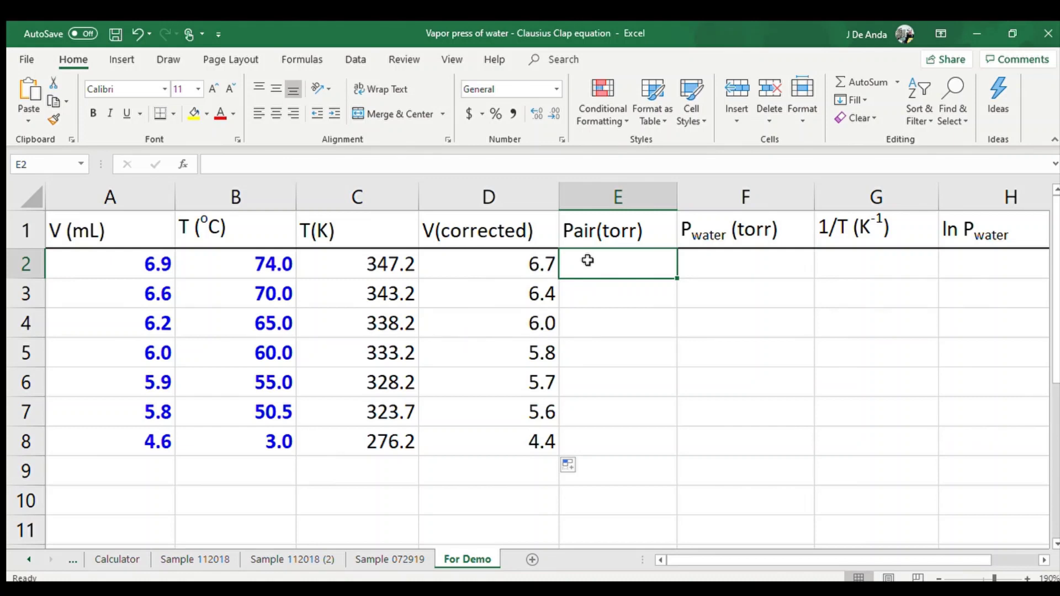
pyautogui.write('=')
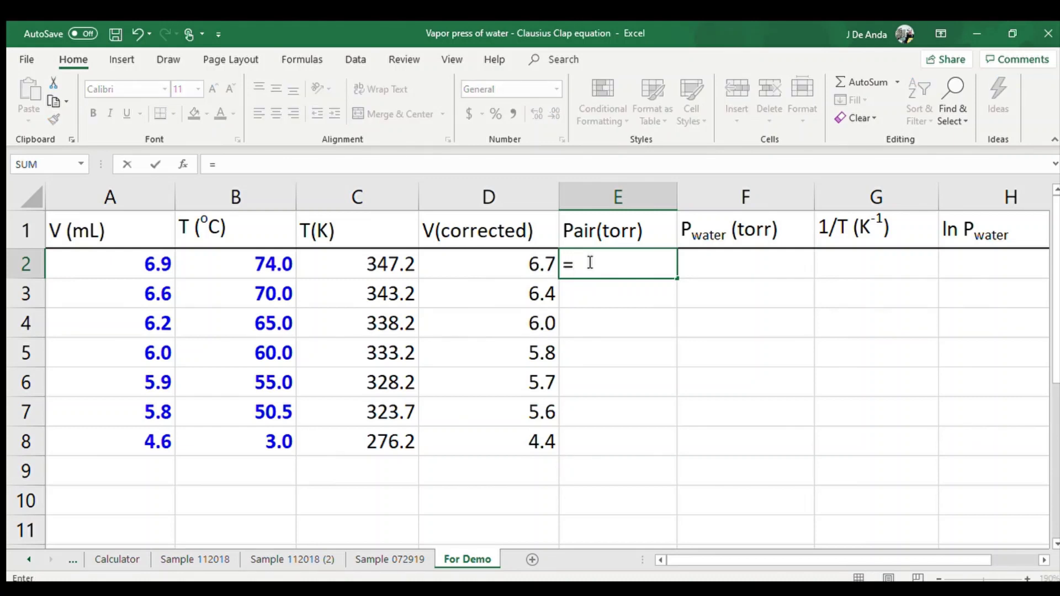
pyautogui.write('(1.9E-4')
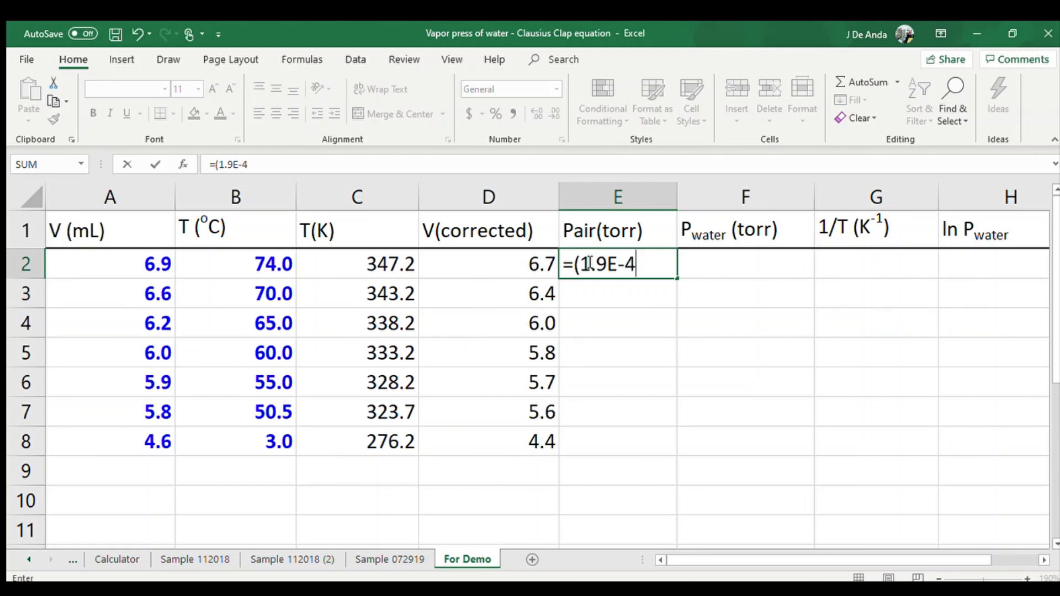
pyautogui.write(')*(')
pyautogui.write('6.237')
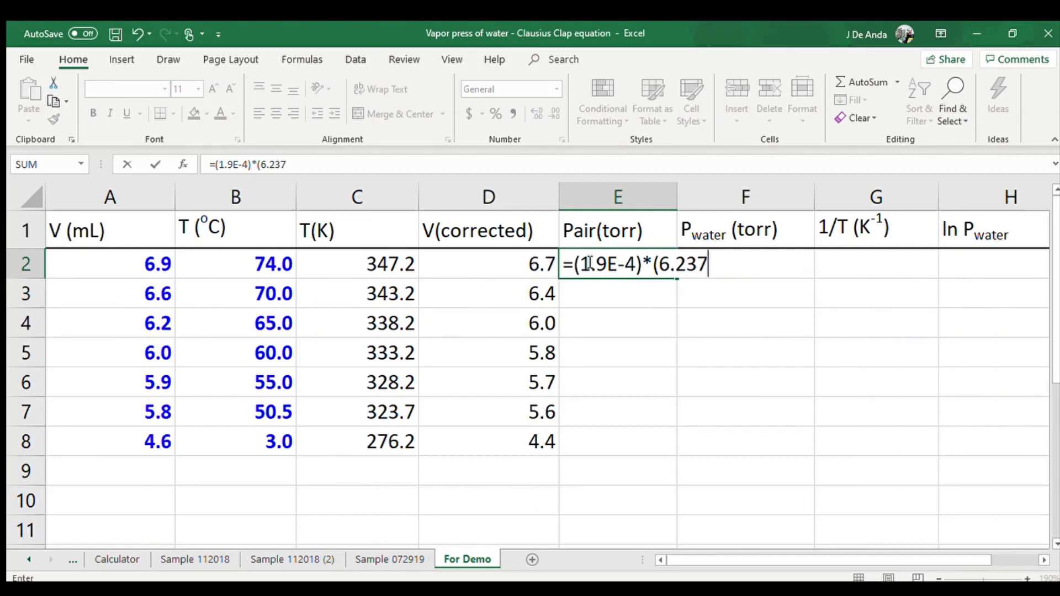
pyautogui.write('E4)*')
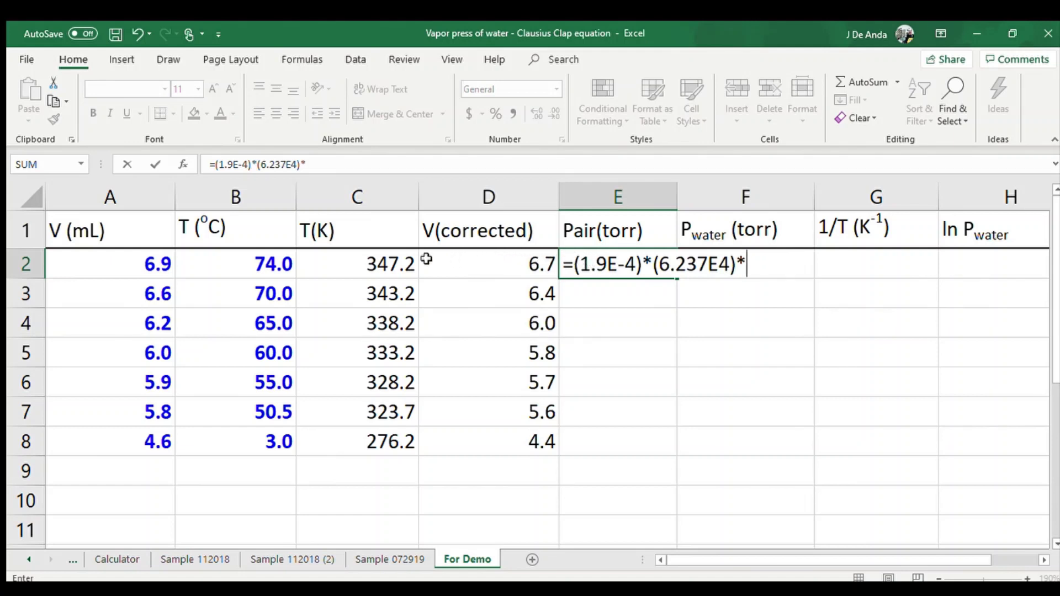
pyautogui.click(370, 265)
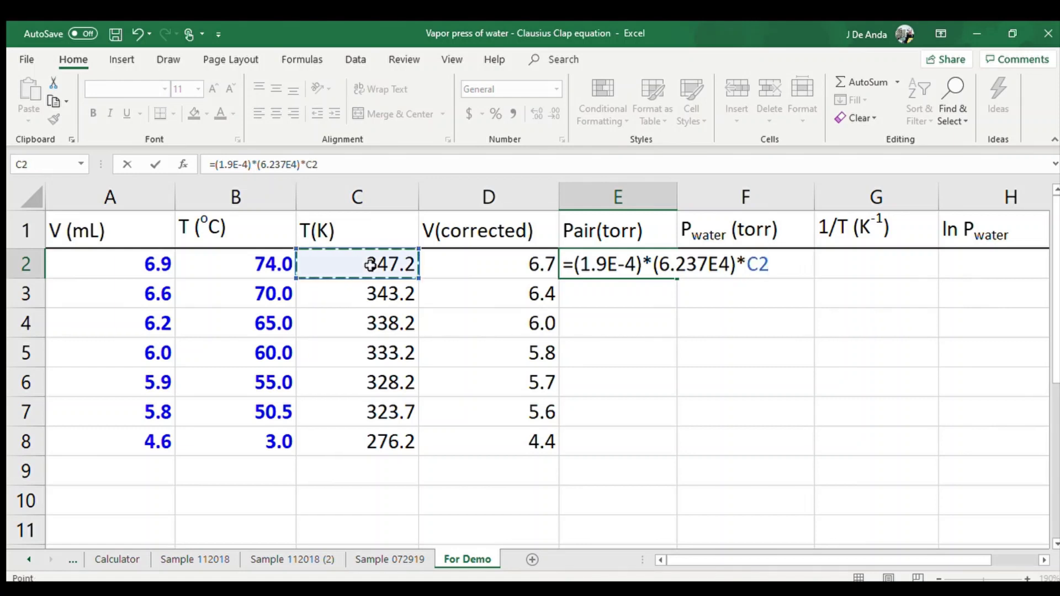
pyautogui.write('/')
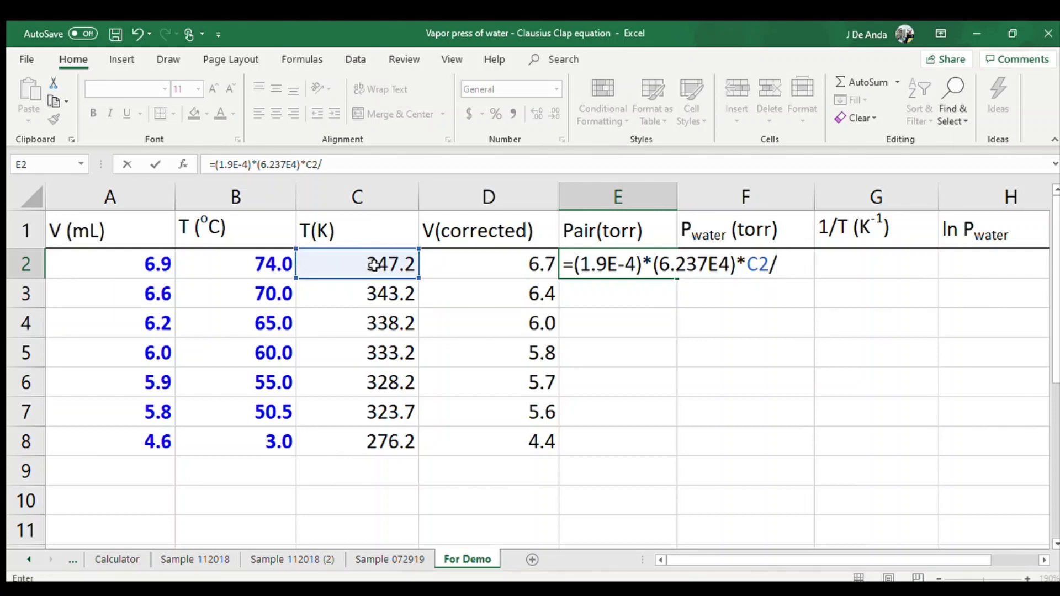
pyautogui.click(520, 262)
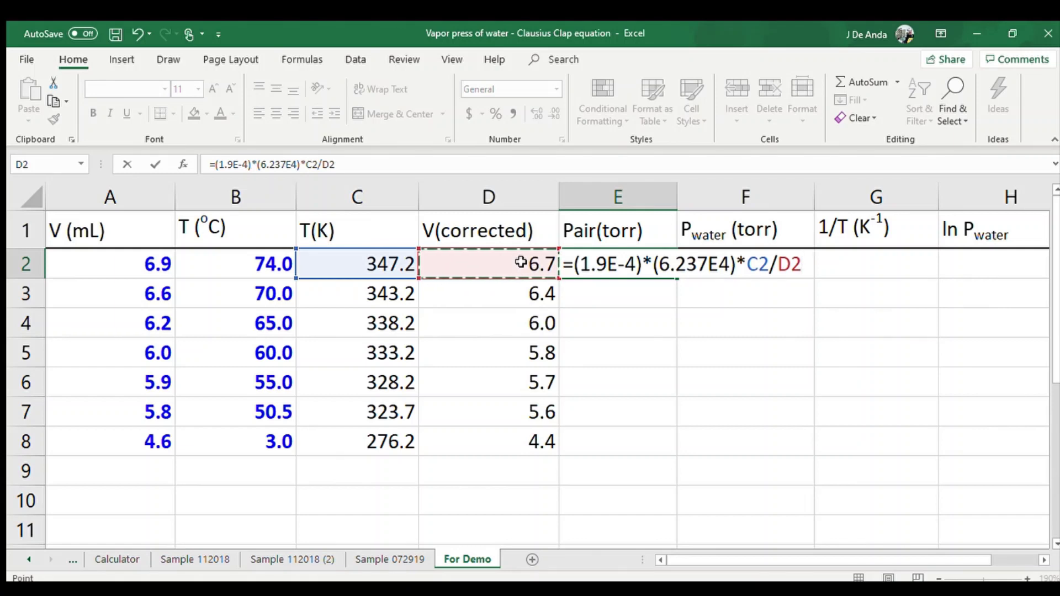
pyautogui.press('Return')
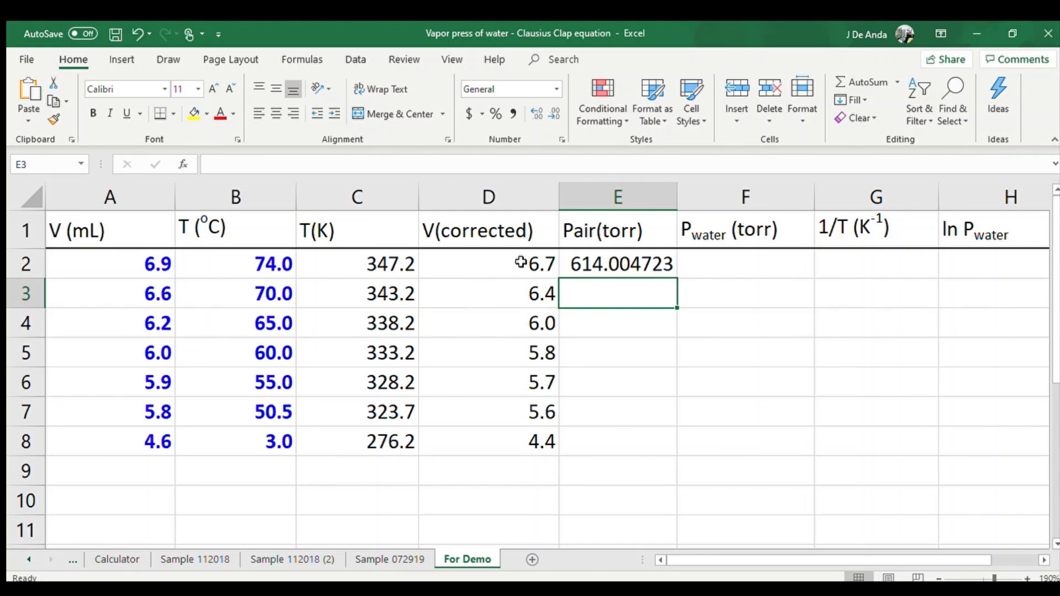
pyautogui.click(603, 265)
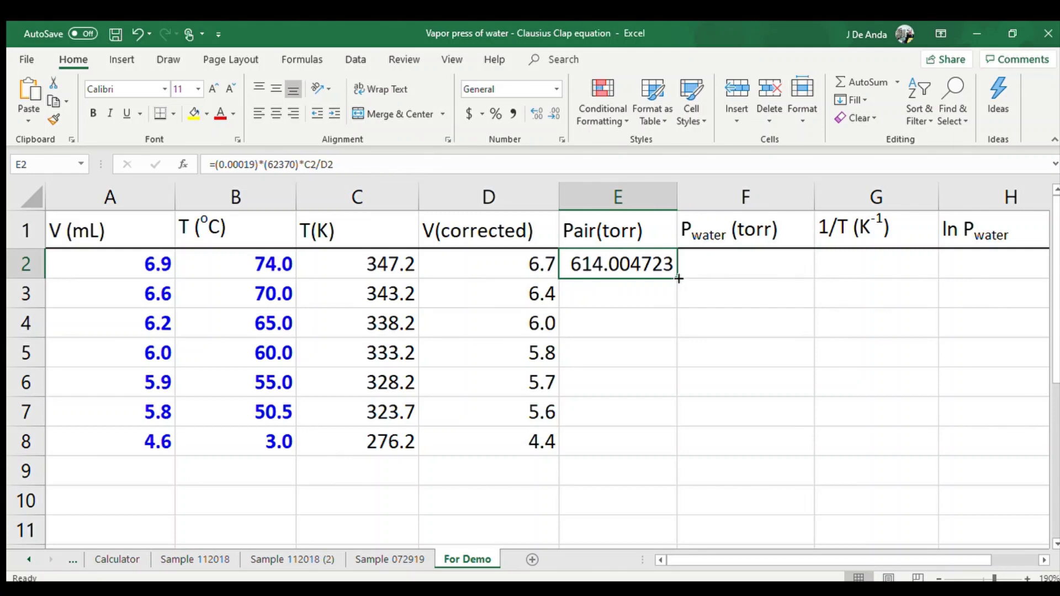
pyautogui.moveTo(679, 279); pyautogui.dragTo(667, 416)
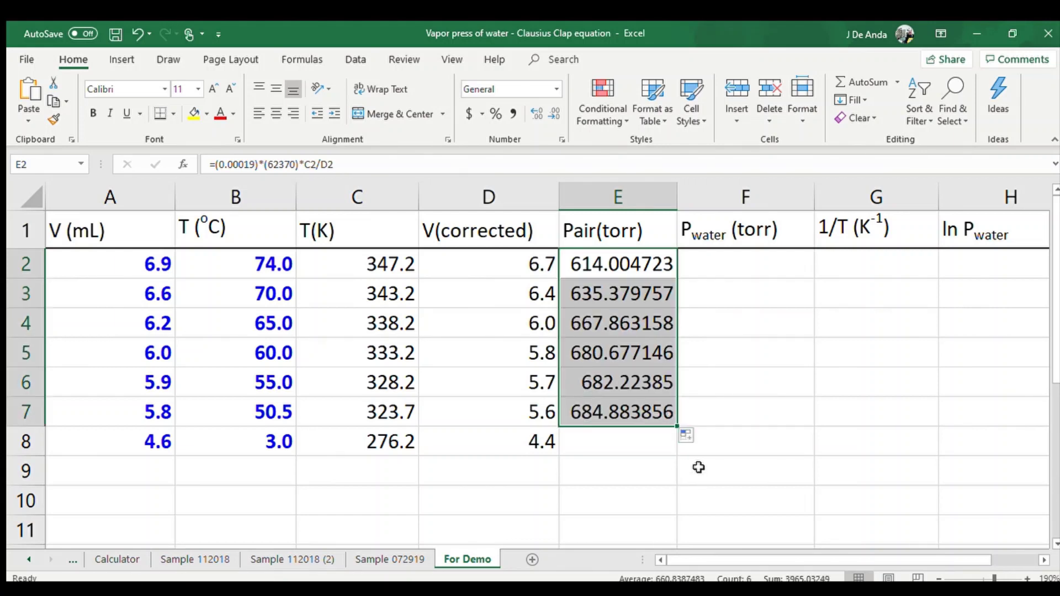
# Enter 760 torr as the air pressure for the 3.0 °C row in E8
pyautogui.click(618, 444)
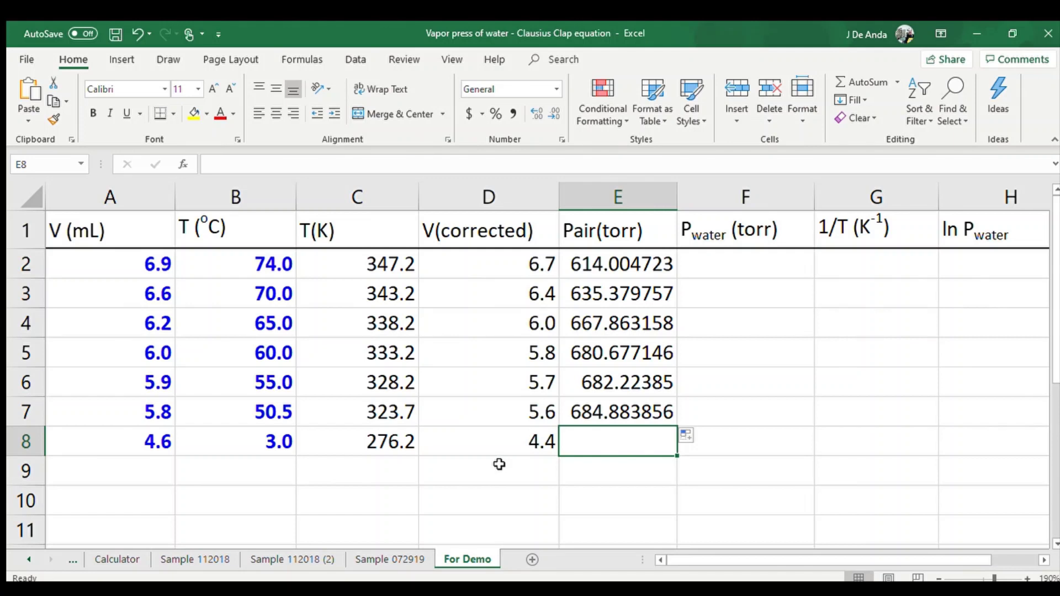
pyautogui.write('760')
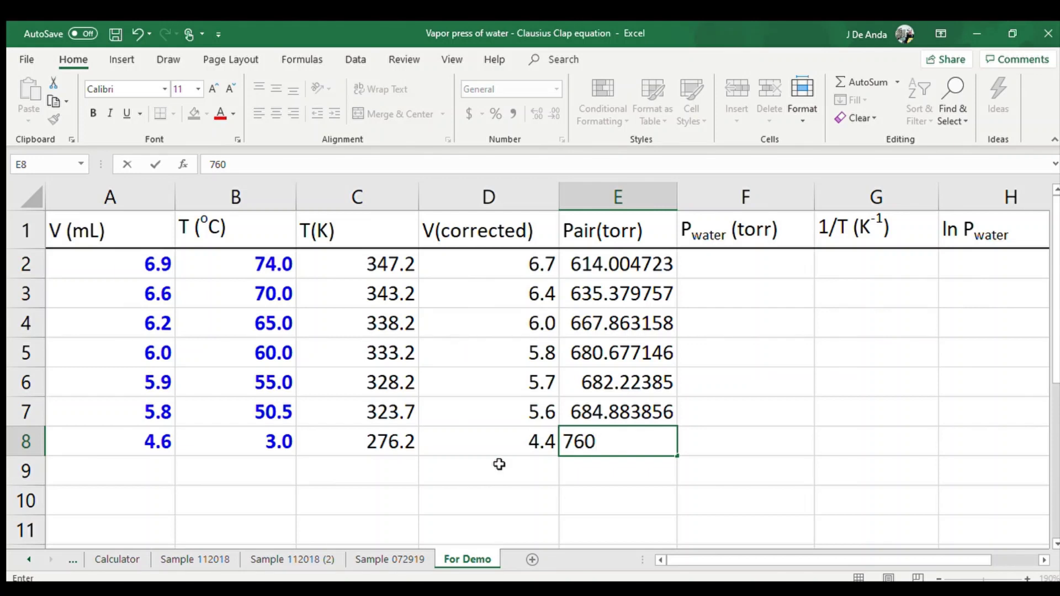
pyautogui.press('Return')
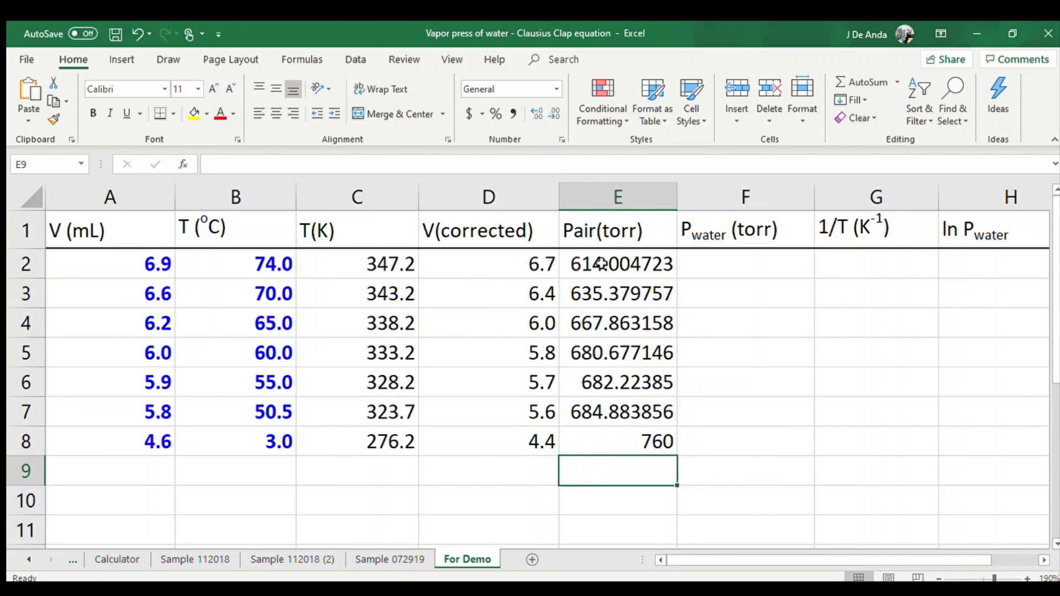
# Display the calculated air pressures in E2:E7 as whole numbers without decimals
pyautogui.moveTo(601, 264); pyautogui.dragTo(596, 402)
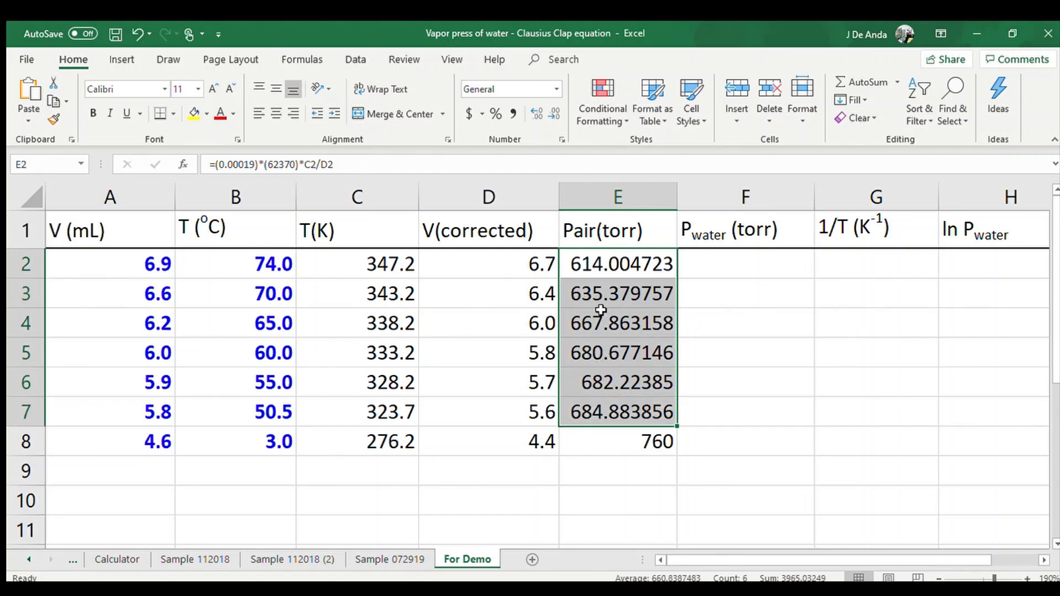
pyautogui.click(552, 115)
pyautogui.click(552, 115)
pyautogui.click(553, 115)
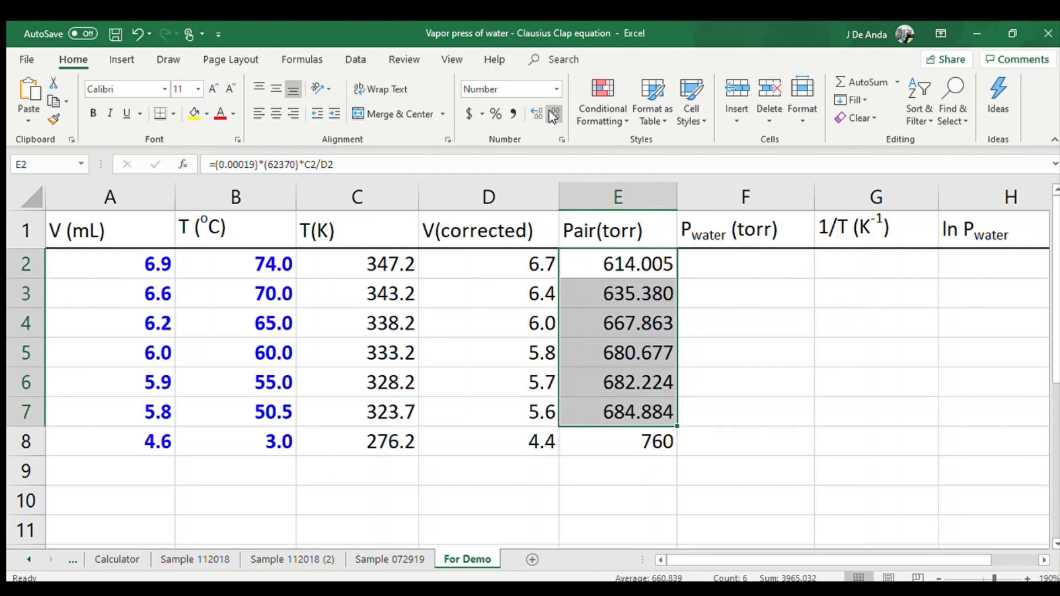
pyautogui.click(553, 115)
pyautogui.click(553, 115)
pyautogui.click(552, 115)
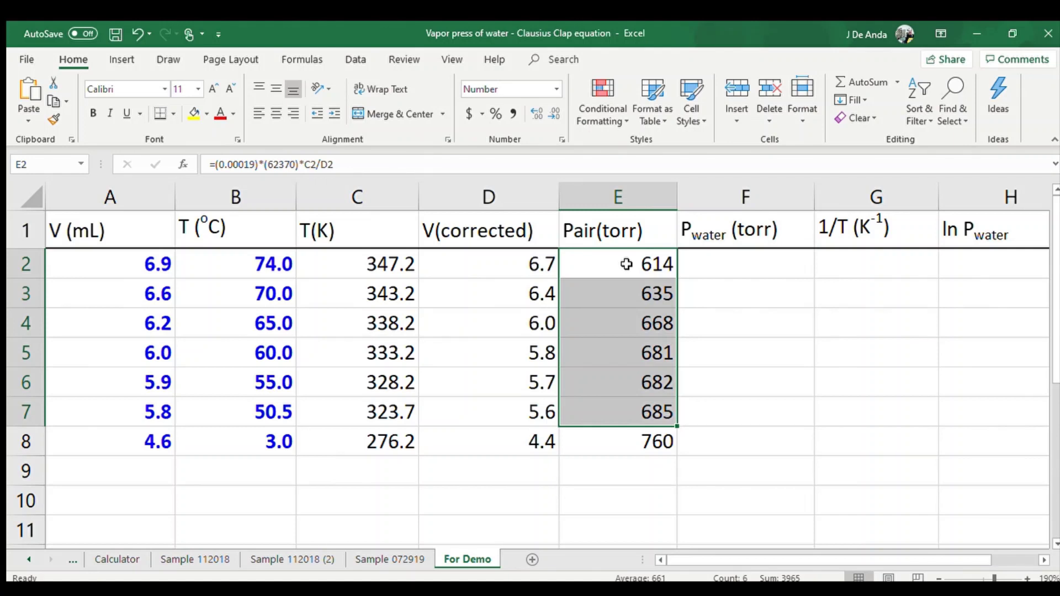
# Insert a new column F before the Pwater (torr) column and head it "Adj Pair"
pyautogui.click(699, 188)
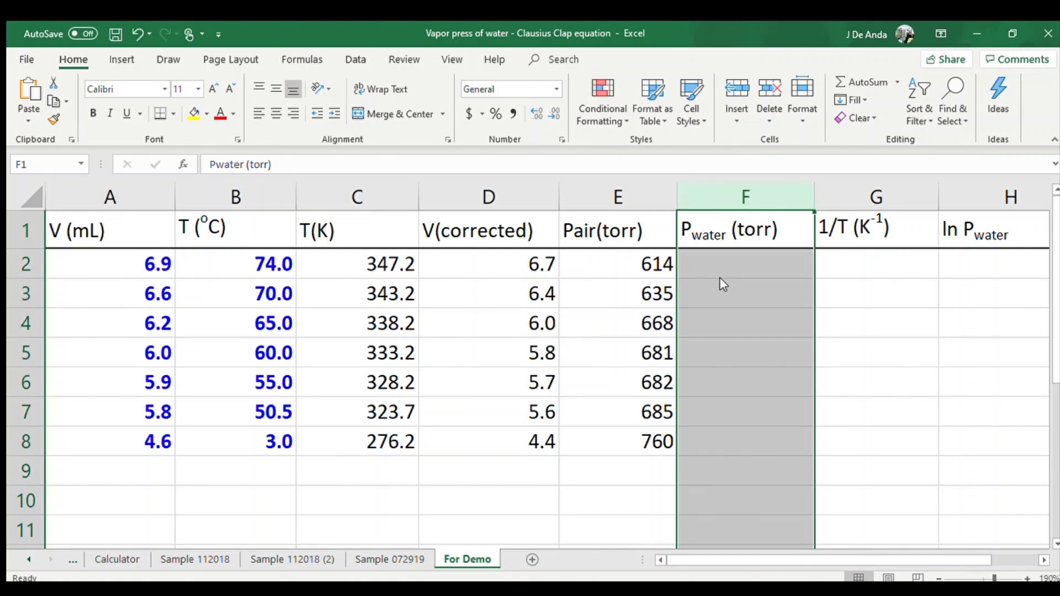
pyautogui.hotkey('ctrl', 'shift', '+')
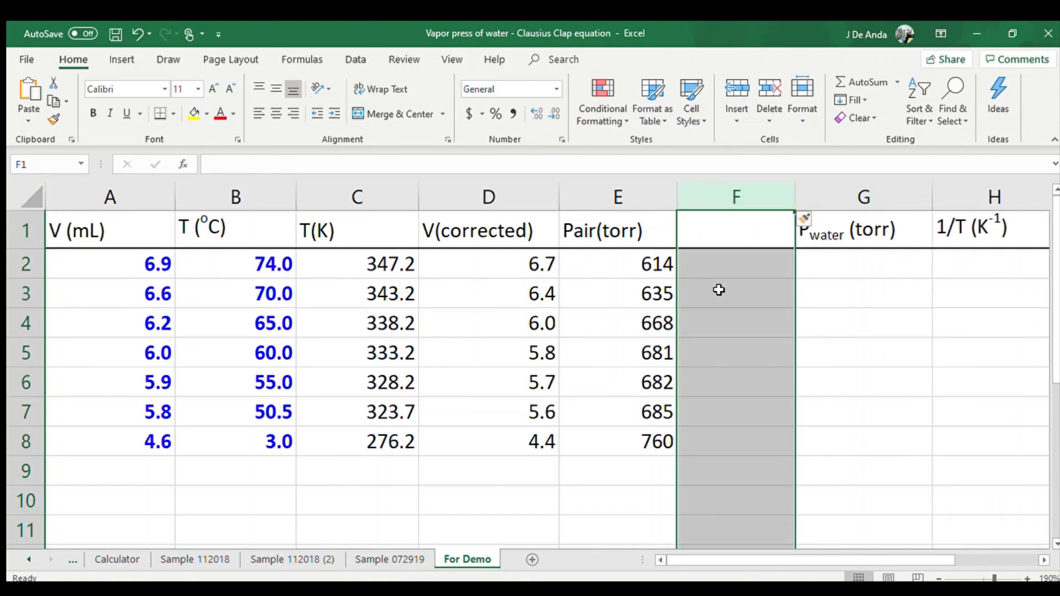
pyautogui.click(700, 237)
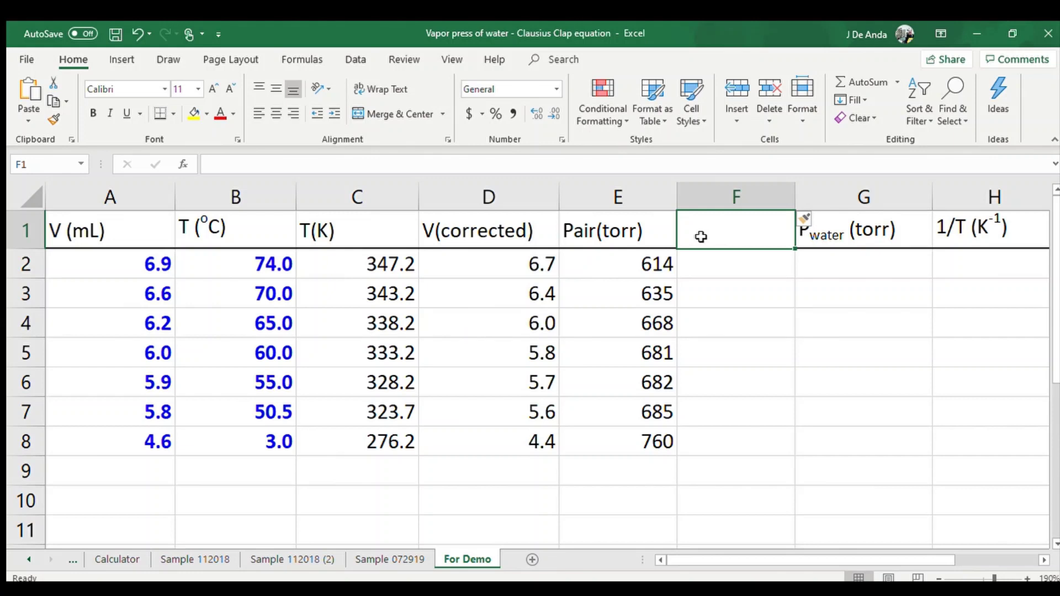
pyautogui.write('Adj')
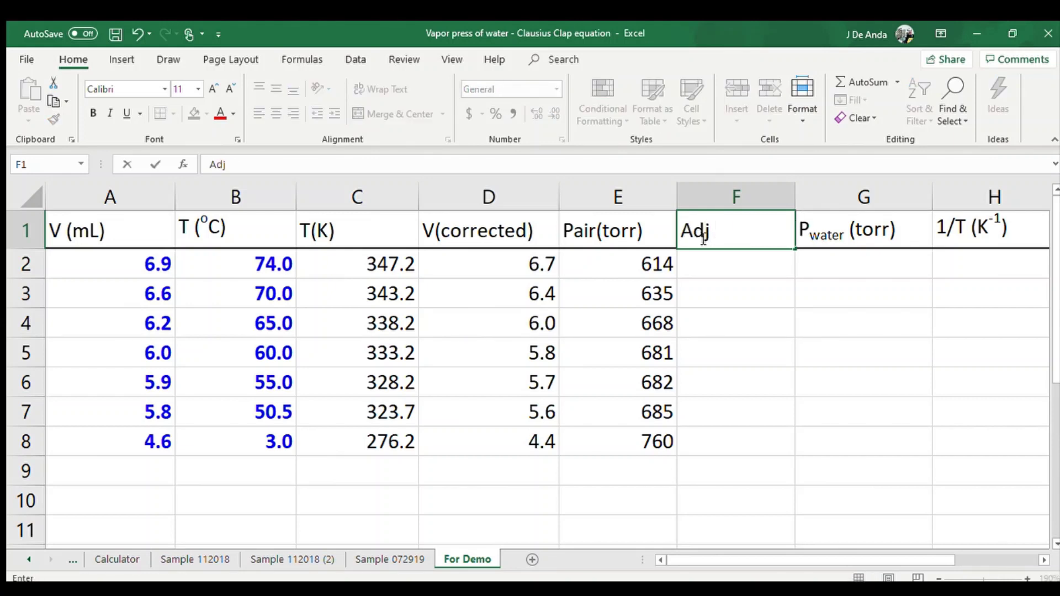
pyautogui.write(' Pair')
pyautogui.press('Return')
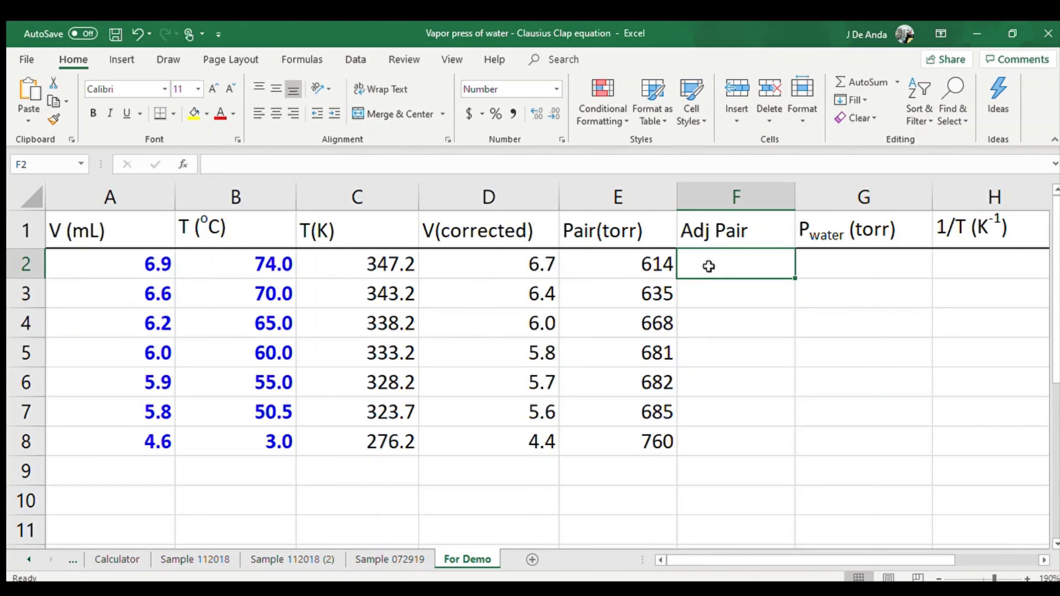
# Enter the adjusted air pressures 610, 640, 670, 680, 680, 690 and 760 in F2:F8
pyautogui.write('610')
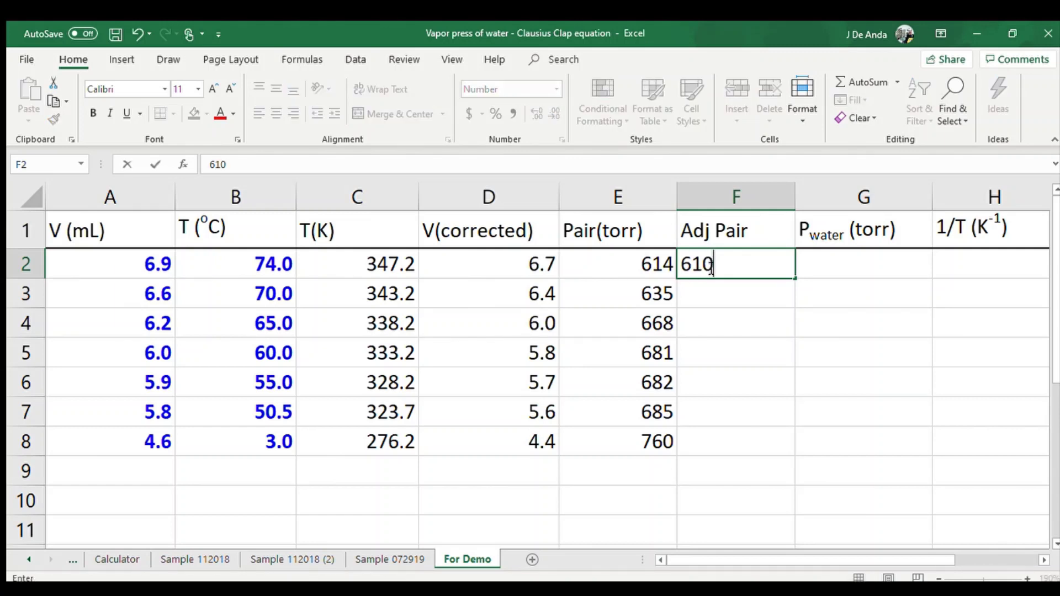
pyautogui.press('Return')
pyautogui.write('640')
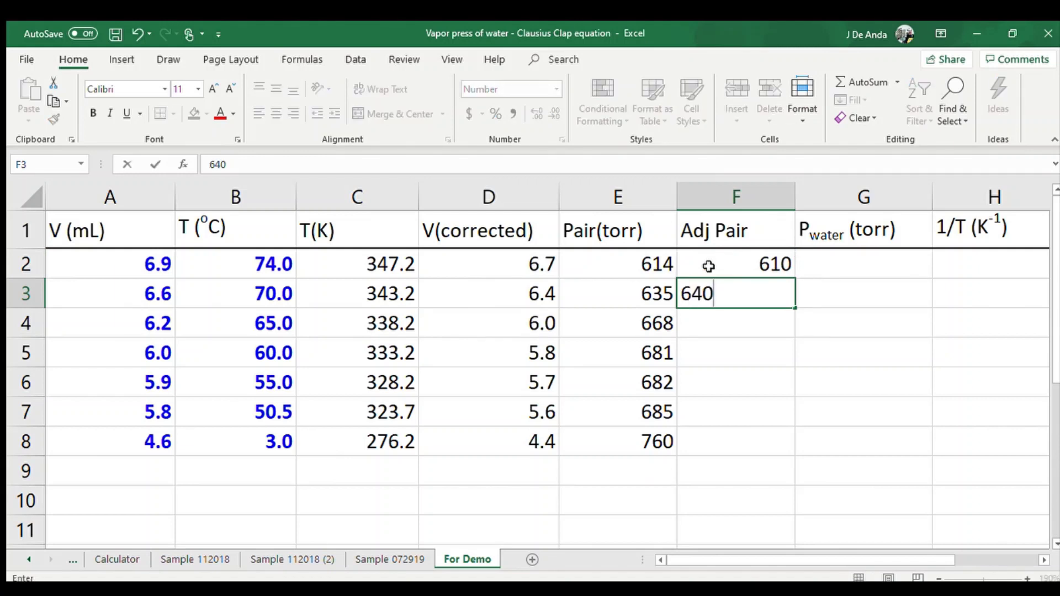
pyautogui.press('Return')
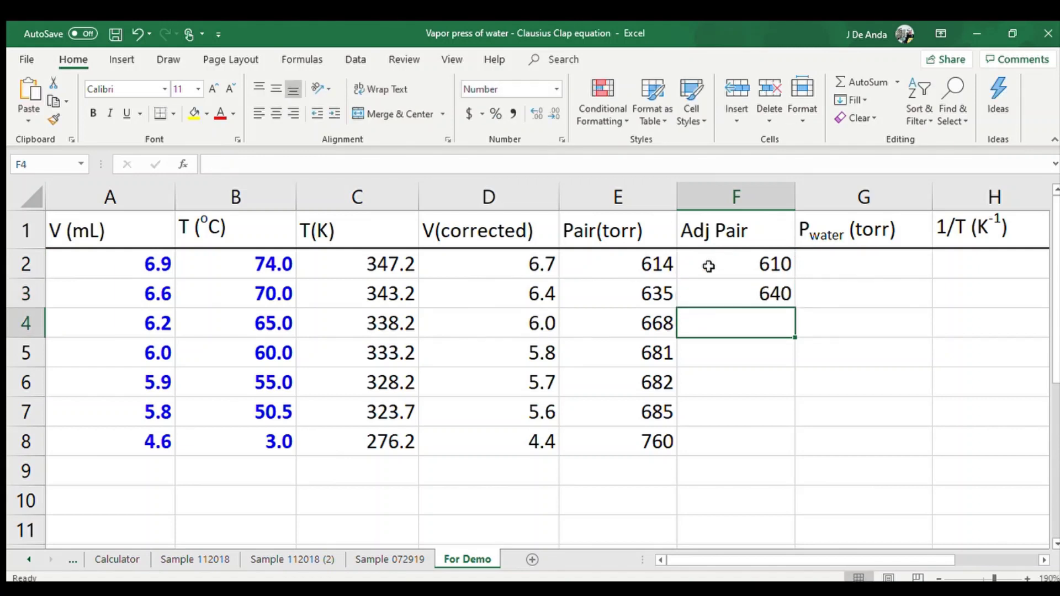
pyautogui.write('670')
pyautogui.press('Return')
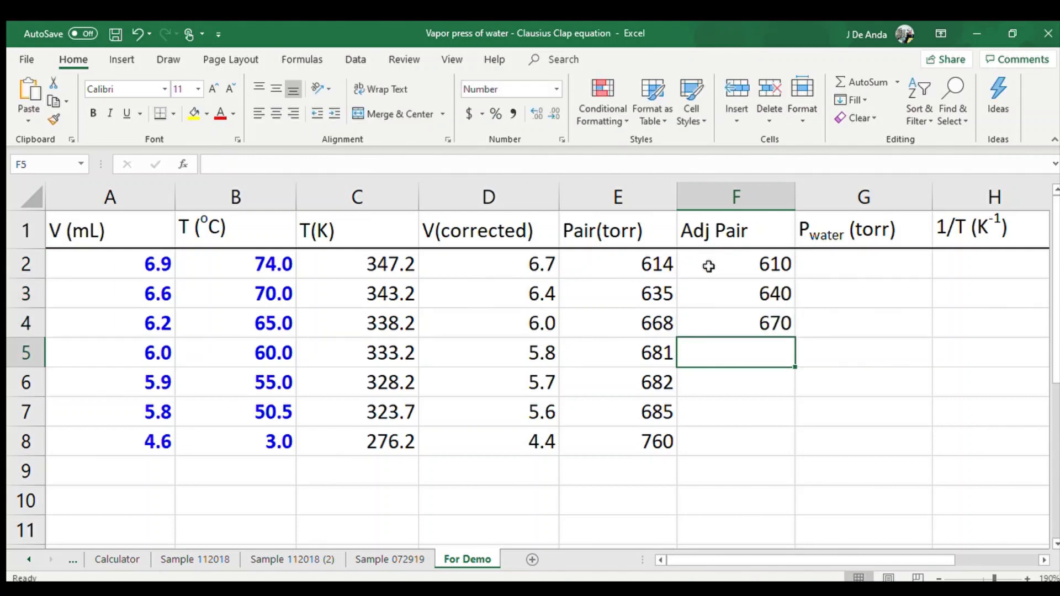
pyautogui.write('680')
pyautogui.press('Return')
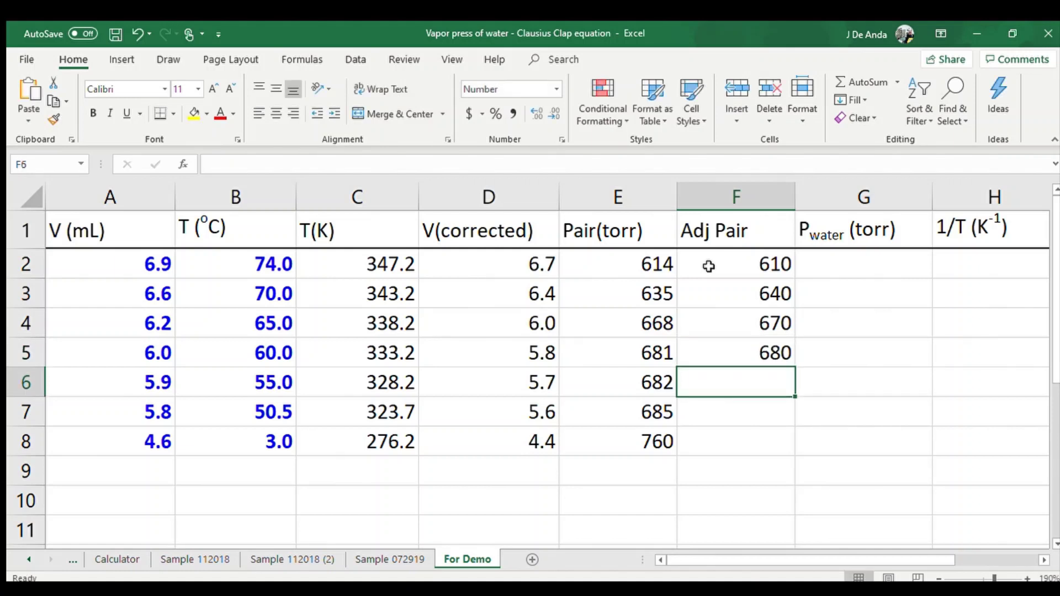
pyautogui.write('680')
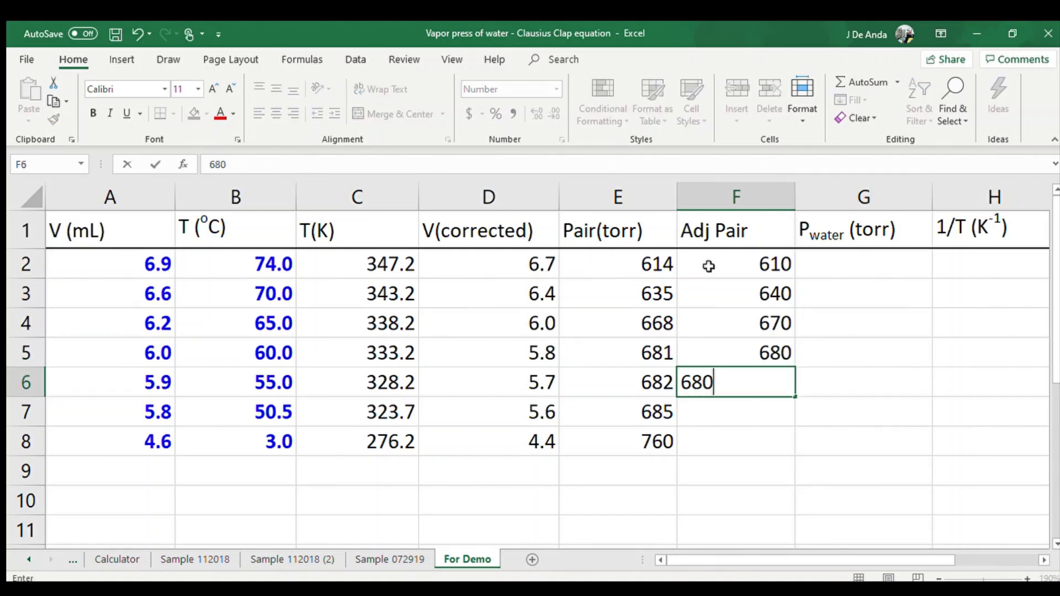
pyautogui.press('Return')
pyautogui.write('690')
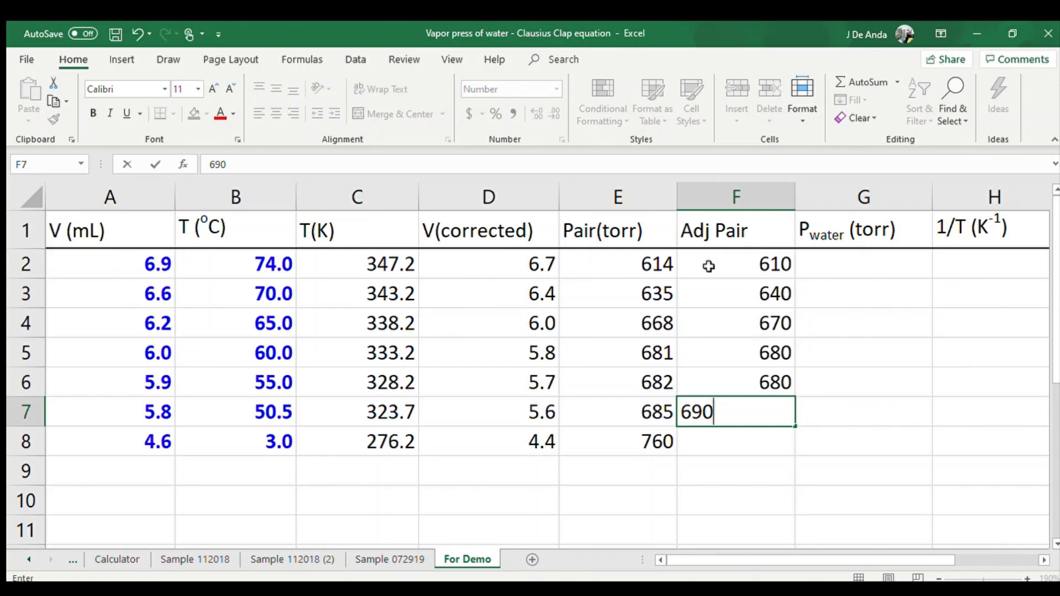
pyautogui.press('Return')
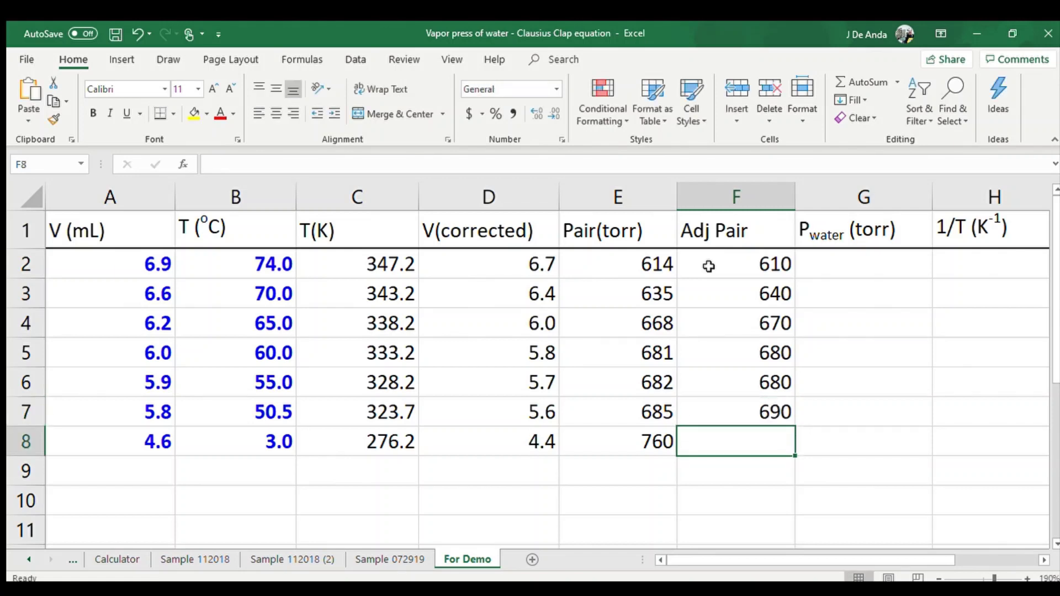
pyautogui.write('760')
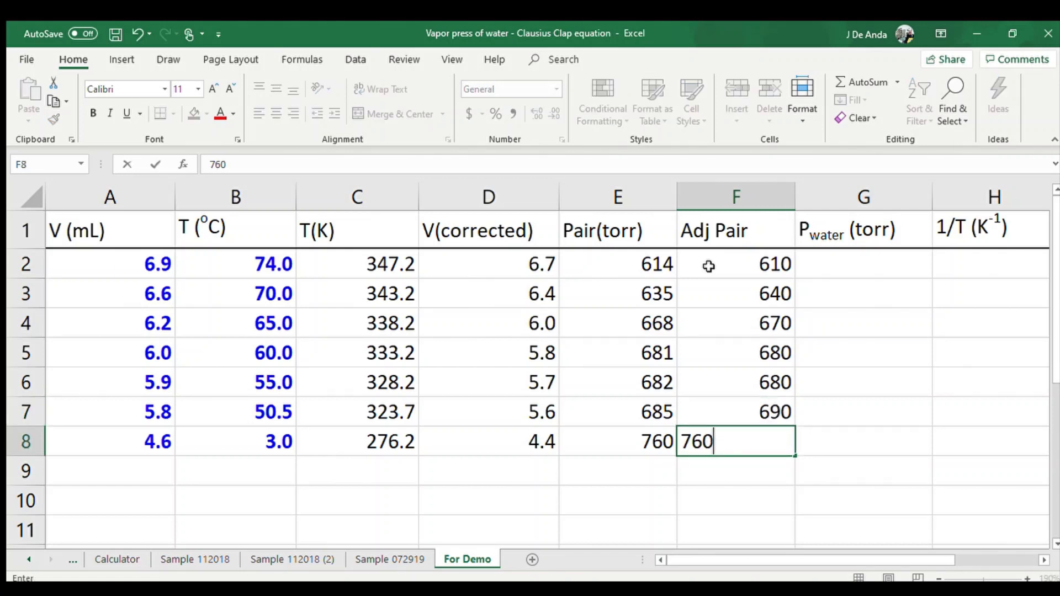
pyautogui.press('Return')
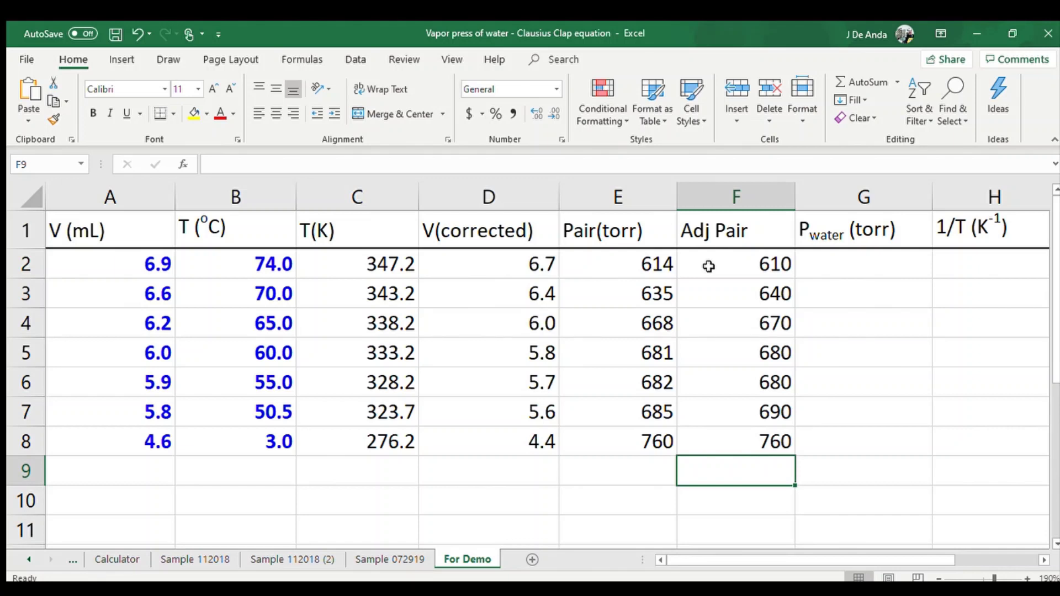
pyautogui.moveTo(597, 262); pyautogui.dragTo(608, 436)
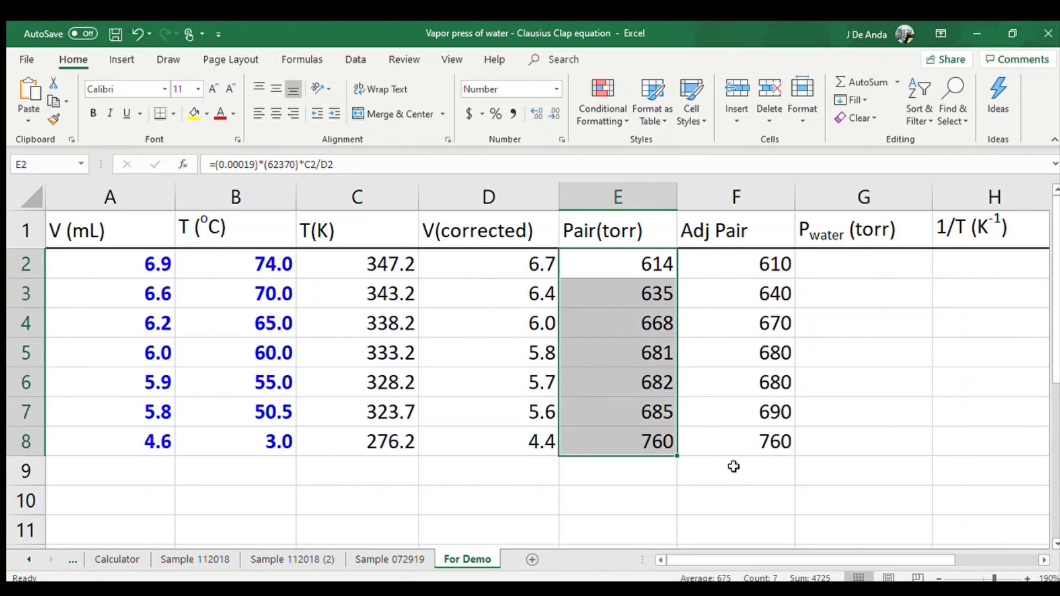
pyautogui.click(763, 264)
pyautogui.moveTo(763, 265); pyautogui.dragTo(765, 426)
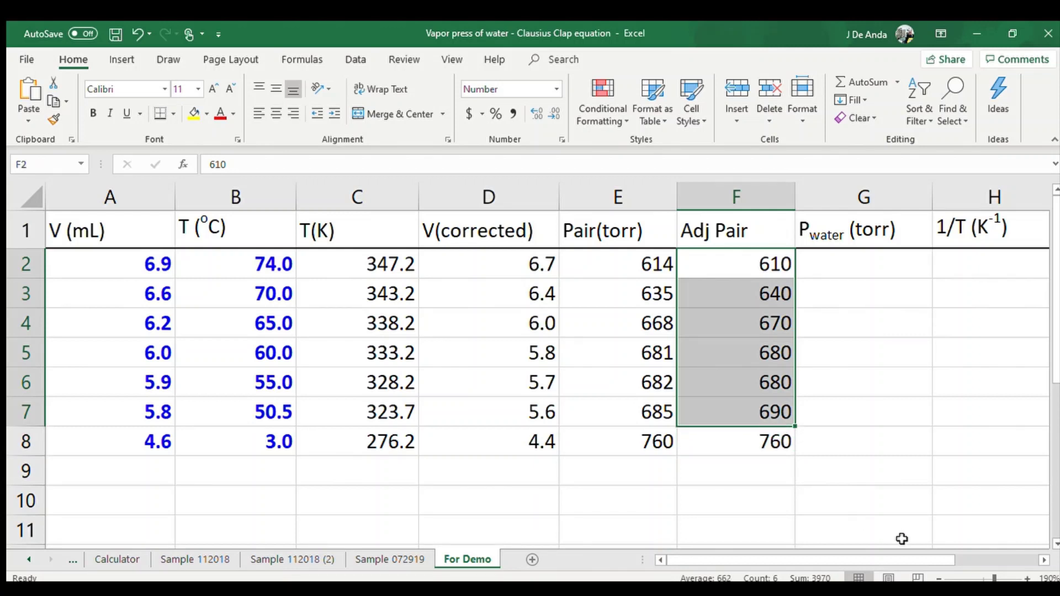
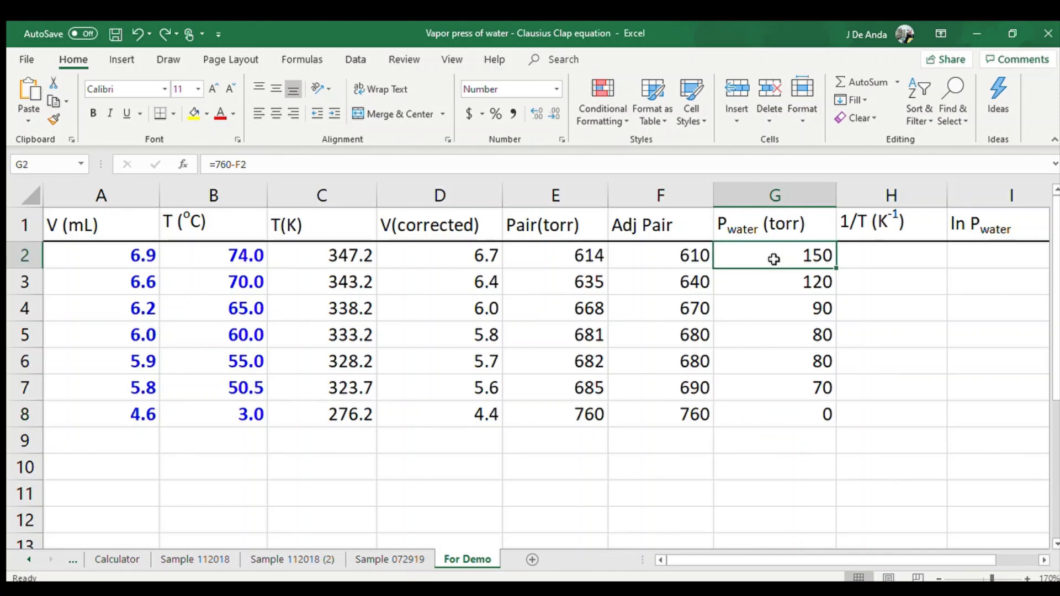
pyautogui.click(666, 256)
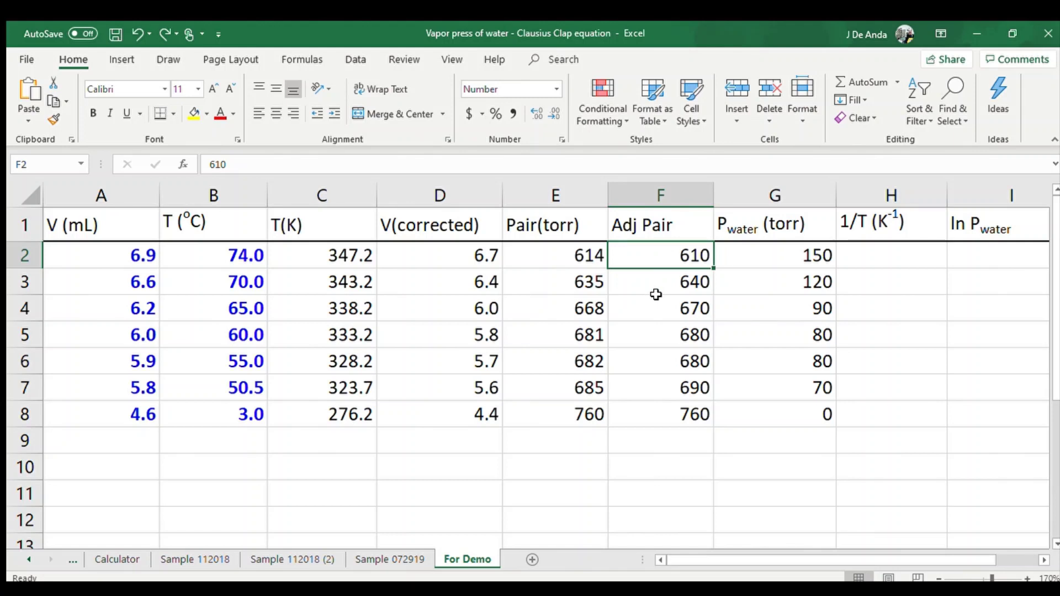
pyautogui.click(815, 410)
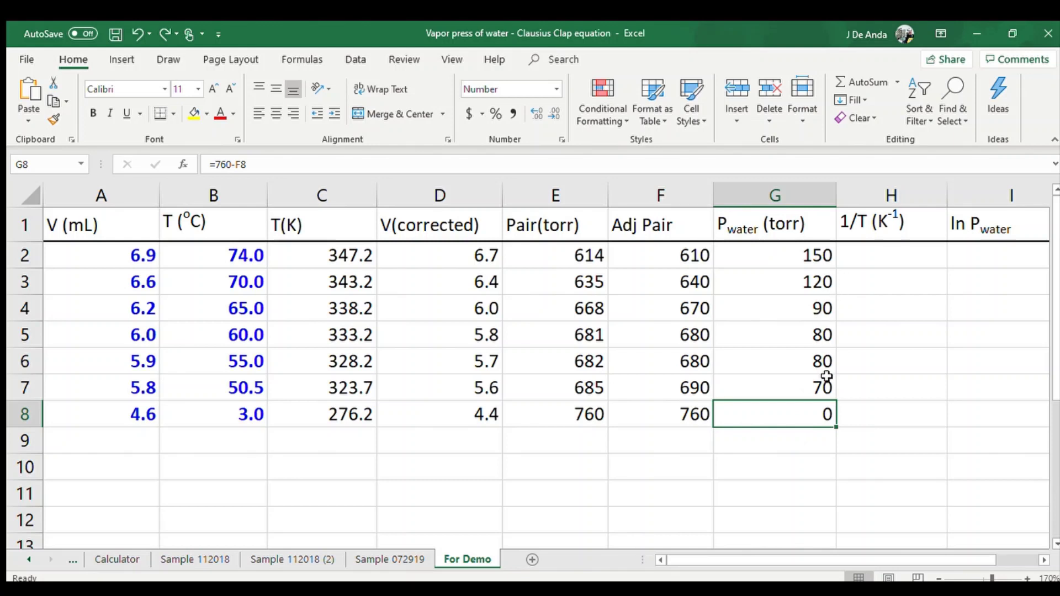
# Calculate the reciprocal kelvin temperature in H2 with =1/C2 and fill the formula down through H7
pyautogui.click(859, 258)
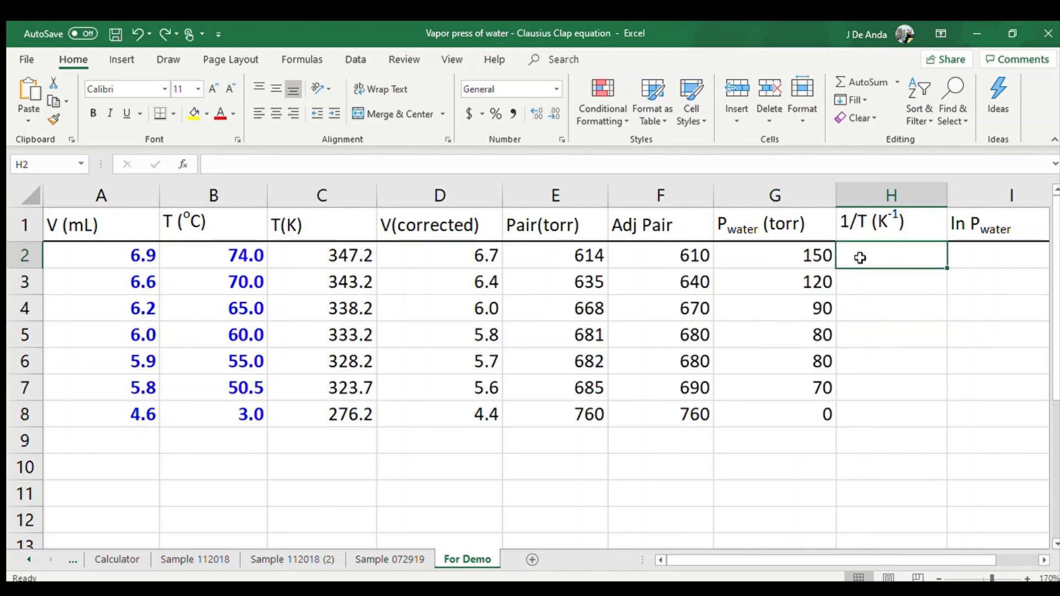
pyautogui.write('=')
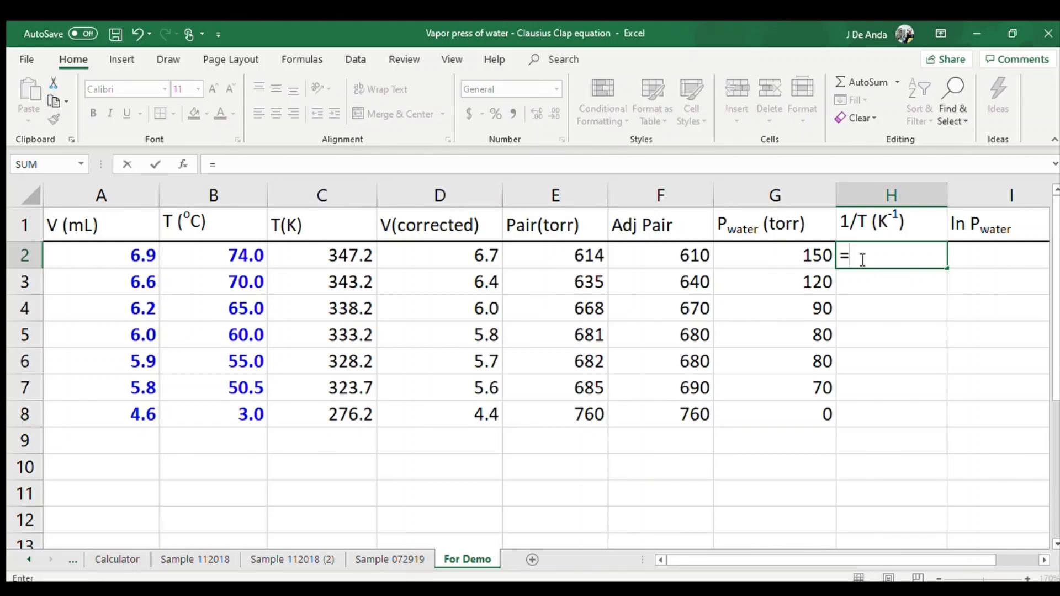
pyautogui.write('1/')
pyautogui.click(337, 255)
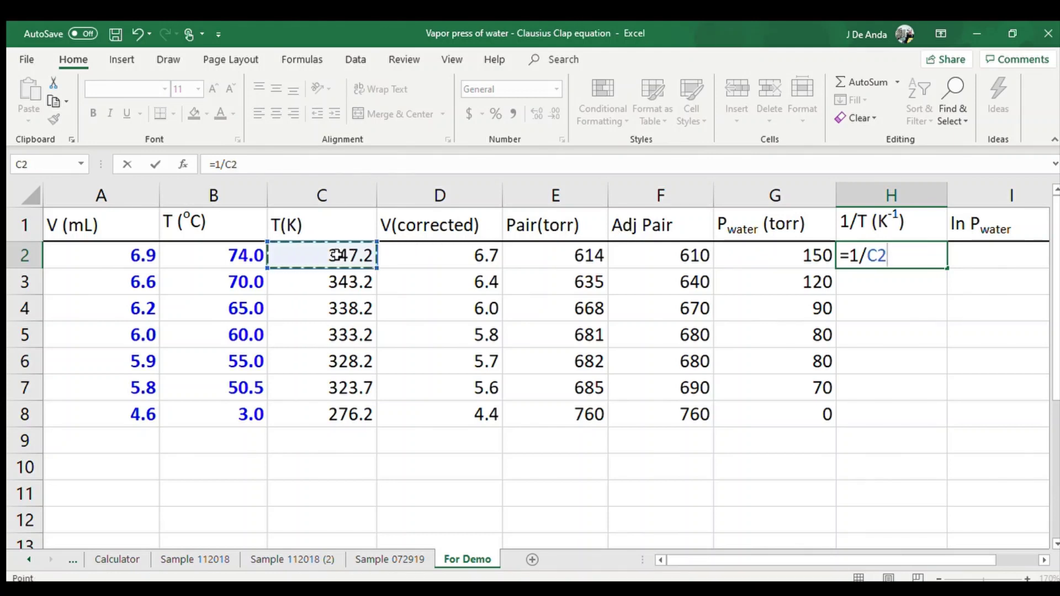
pyautogui.press('Return')
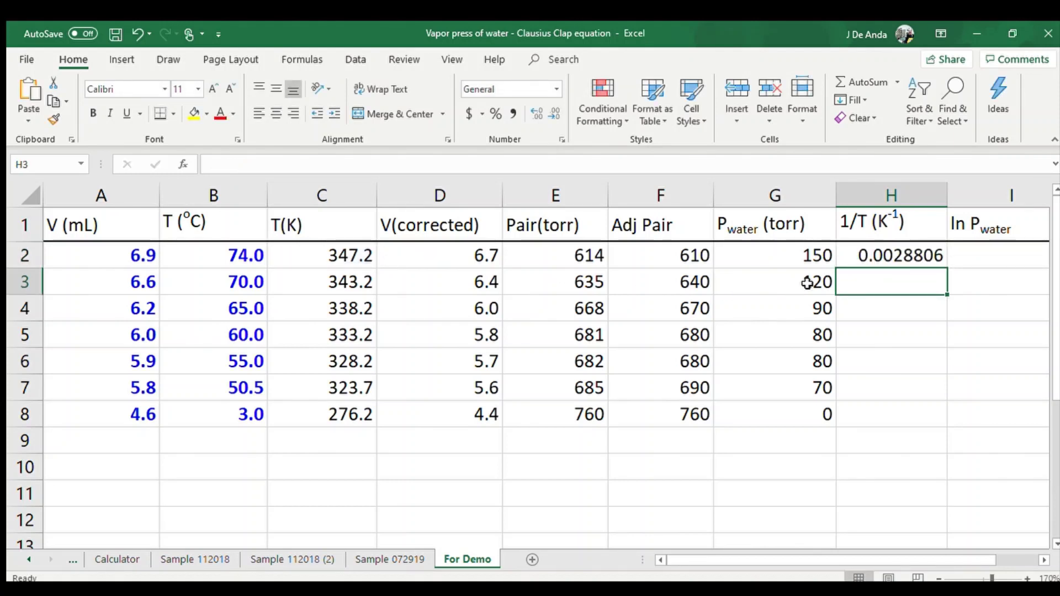
pyautogui.click(860, 258)
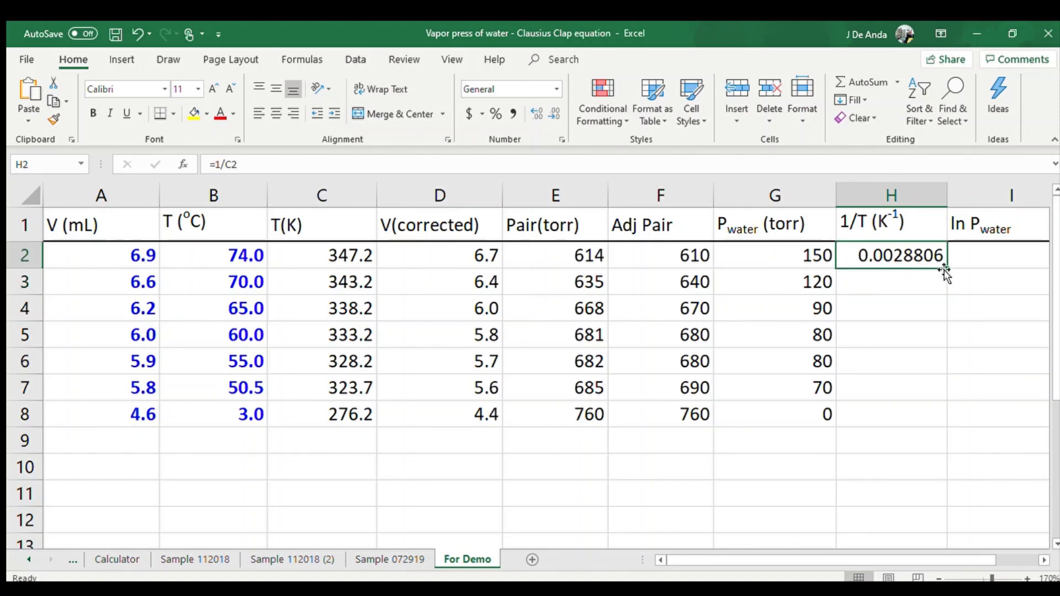
pyautogui.moveTo(948, 277); pyautogui.dragTo(941, 392)
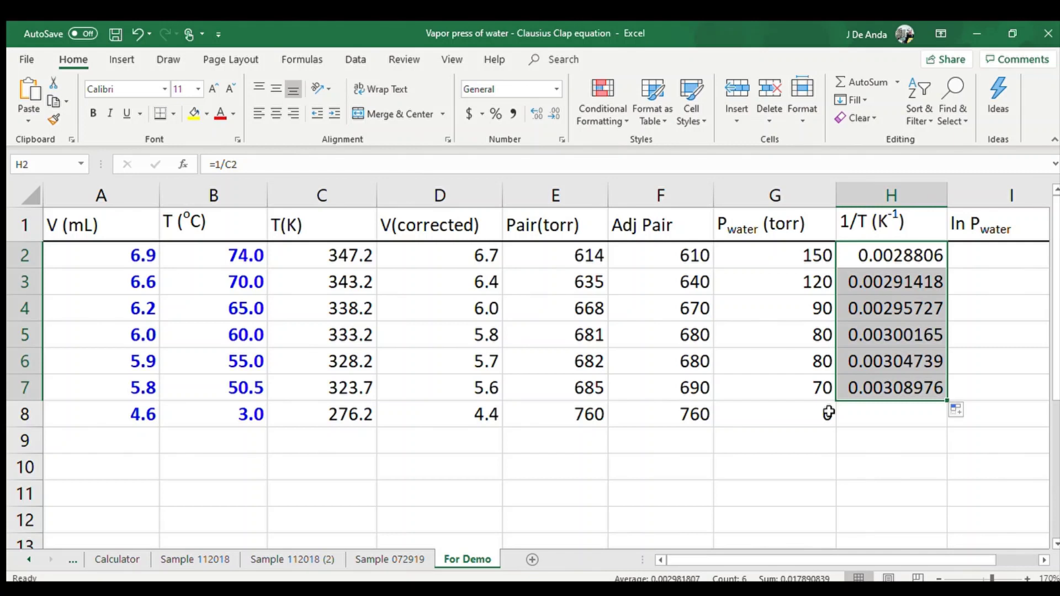
# Display the 1/T values in H2:H7 with six decimal places
pyautogui.click(891, 415)
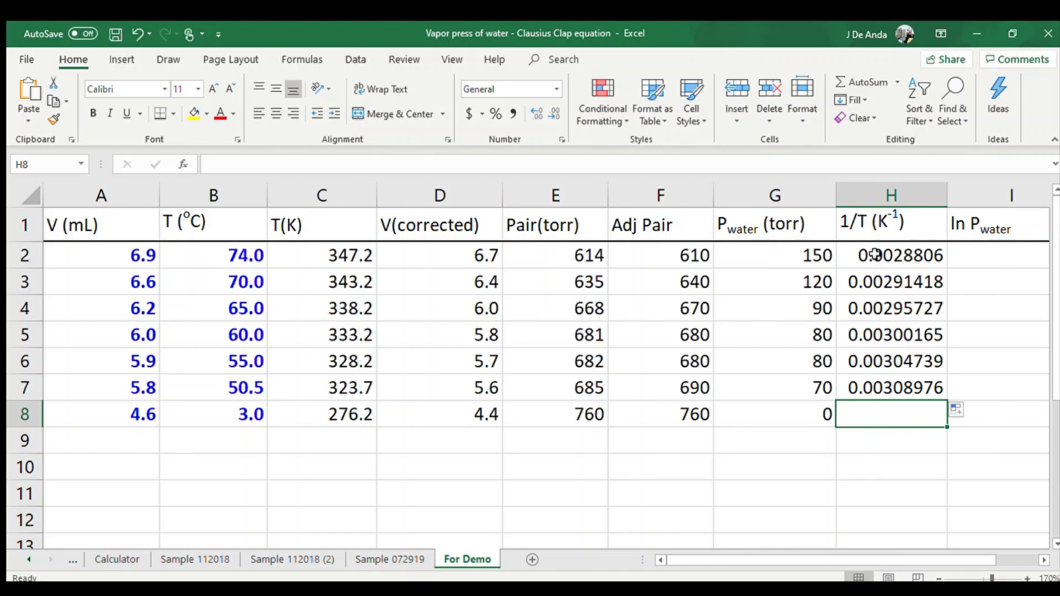
pyautogui.moveTo(875, 255); pyautogui.dragTo(880, 378)
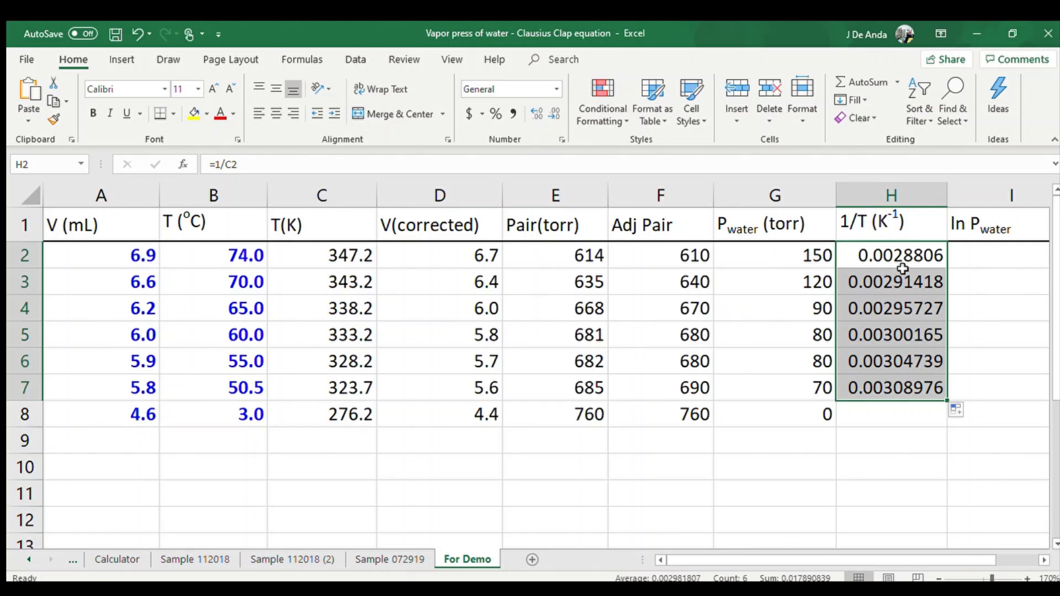
pyautogui.click(549, 113)
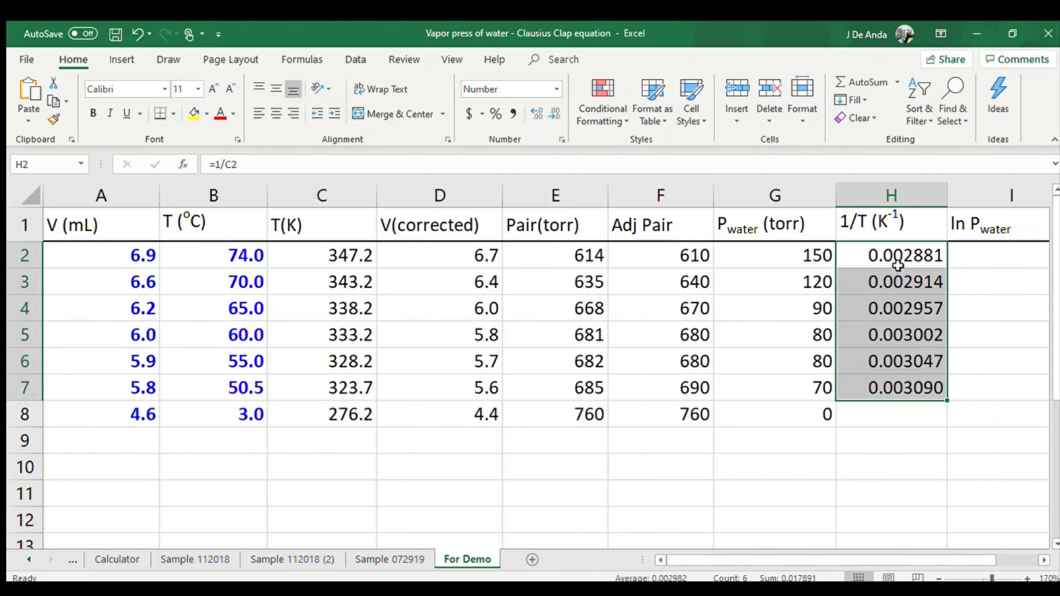
# Calculate the natural log of the water vapor pressure in I2 with =LN(G2) and fill the formula down through I7
pyautogui.click(960, 257)
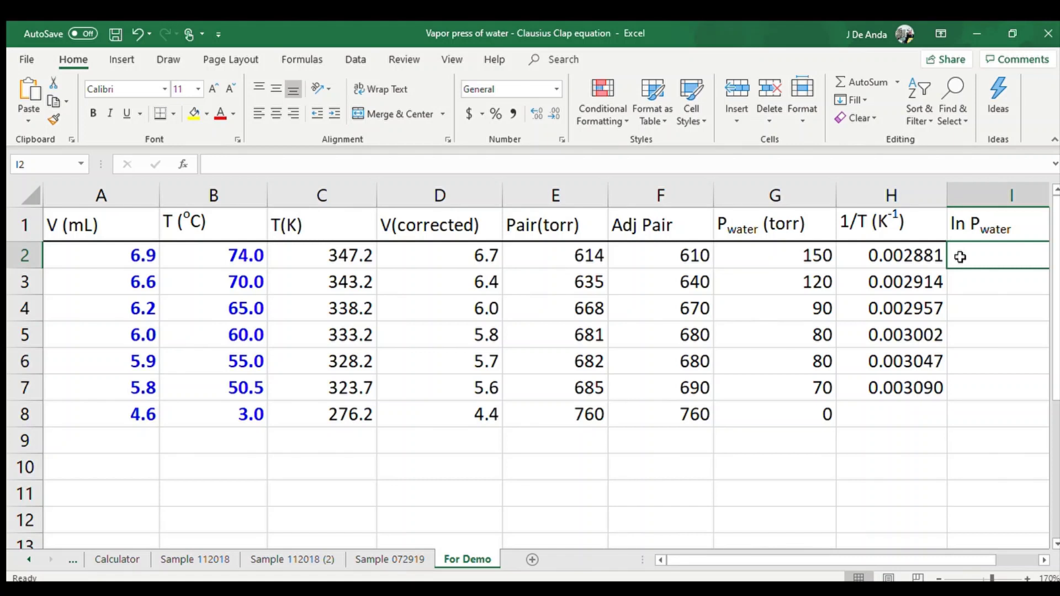
pyautogui.write('=')
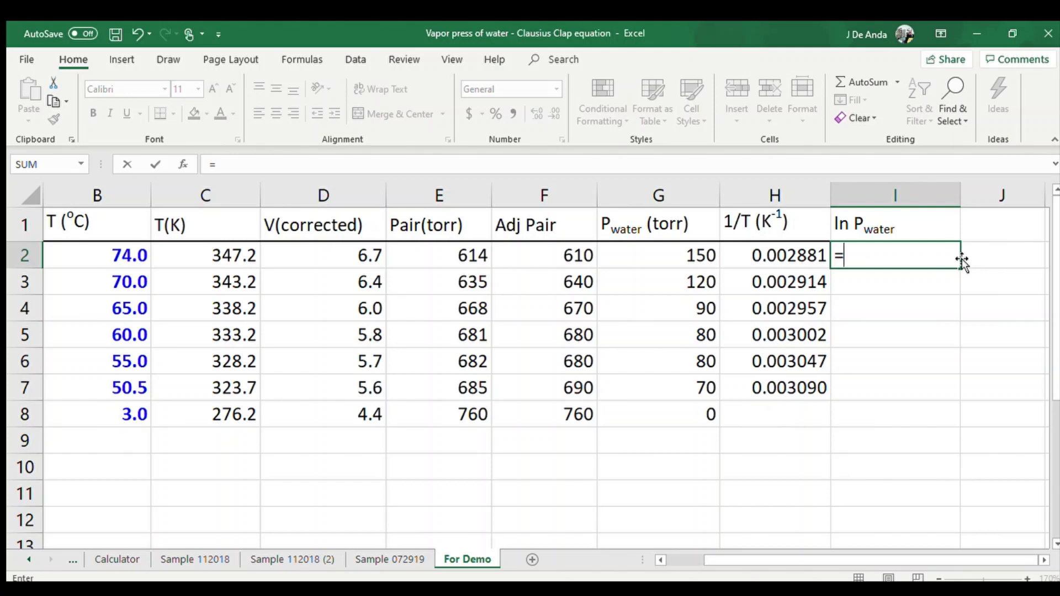
pyautogui.write('LN(')
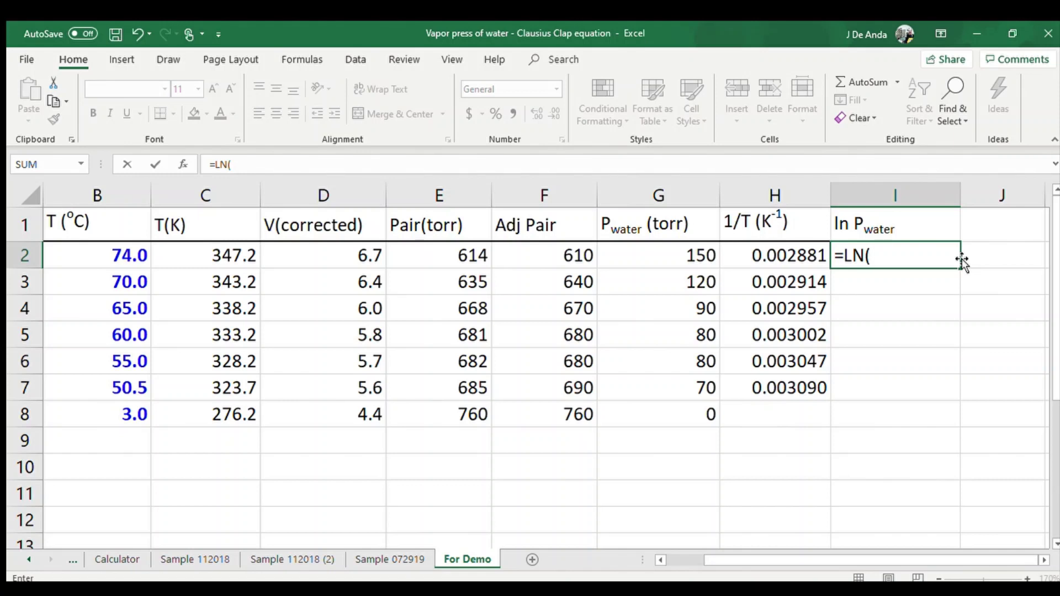
pyautogui.click(687, 255)
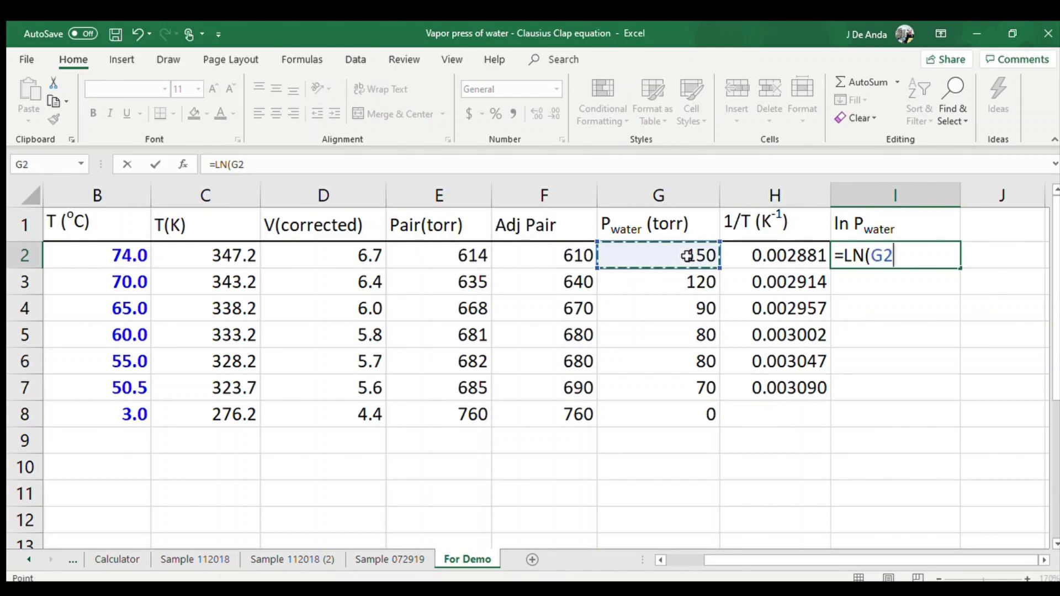
pyautogui.write(')')
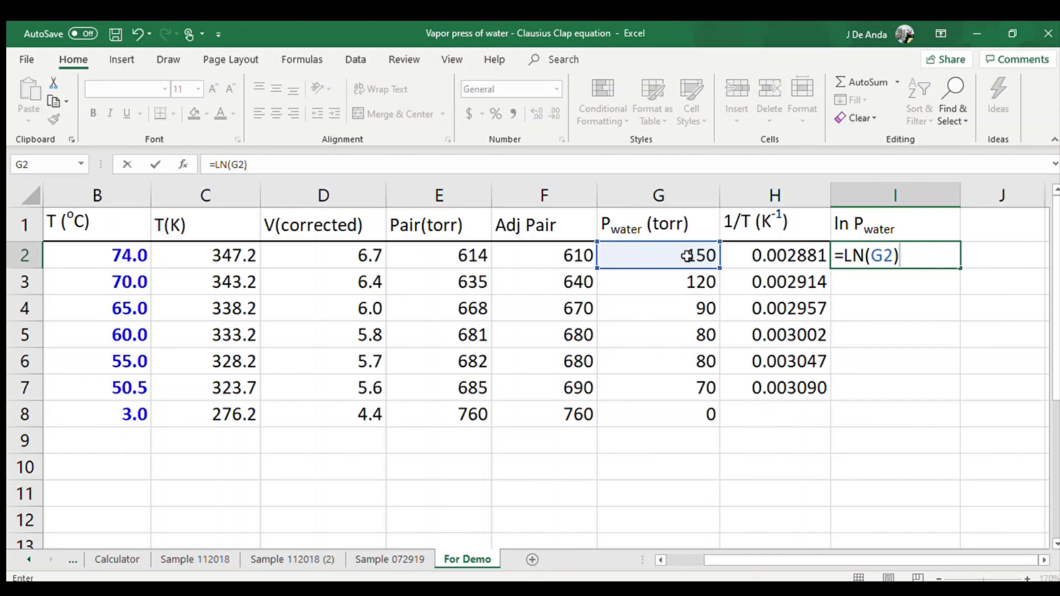
pyautogui.press('Return')
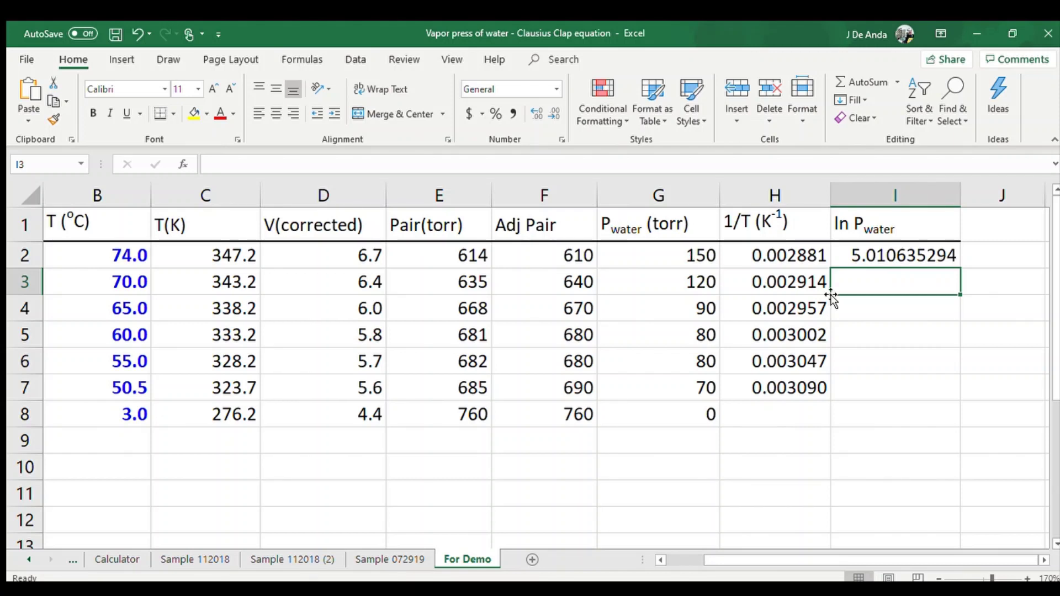
pyautogui.click(866, 254)
pyautogui.moveTo(958, 268); pyautogui.dragTo(948, 390)
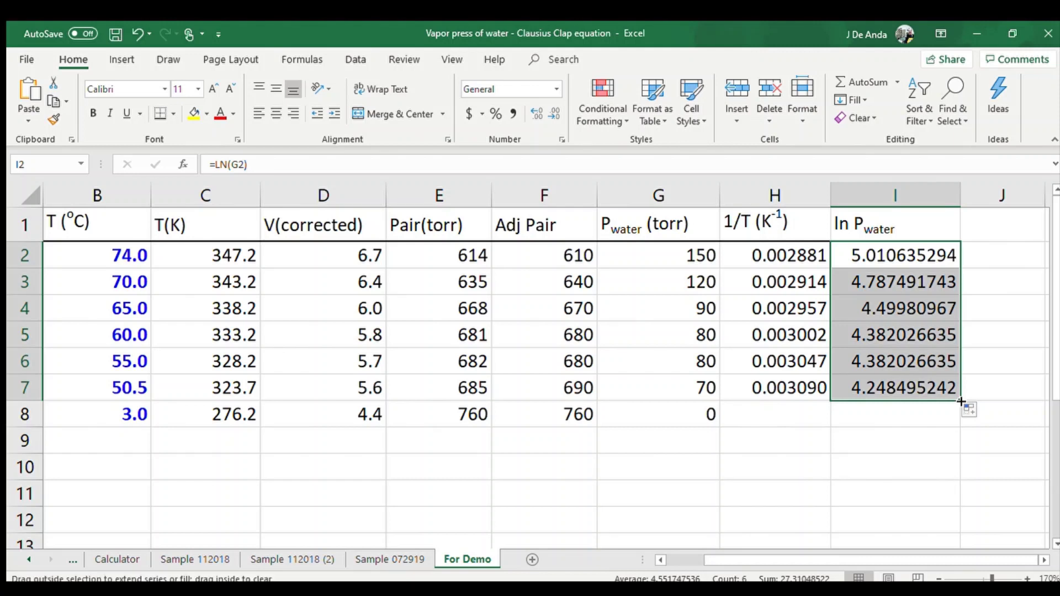
pyautogui.moveTo(961, 402); pyautogui.dragTo(957, 420)
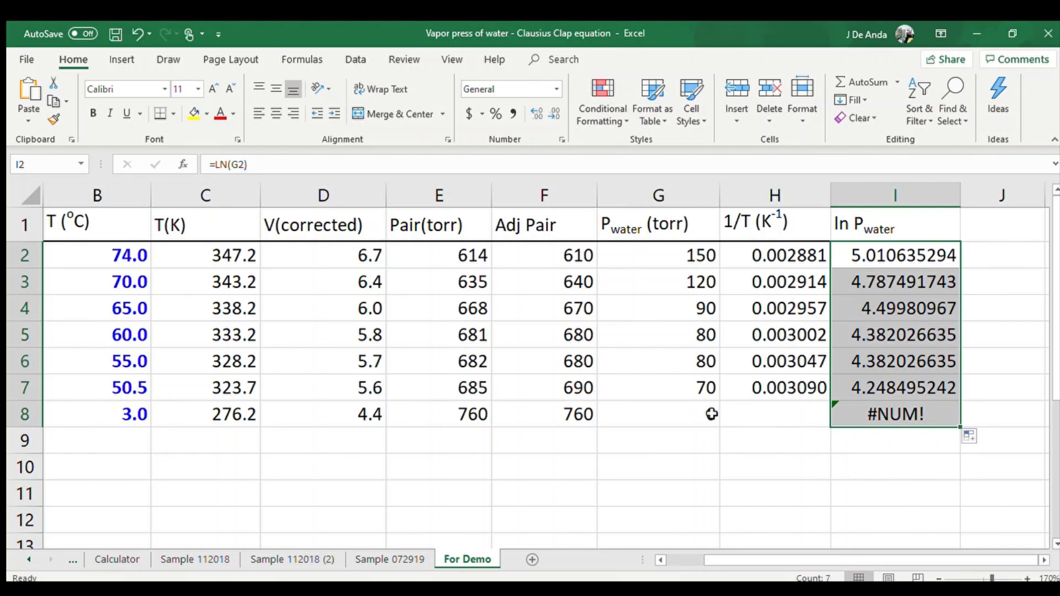
pyautogui.click(875, 417)
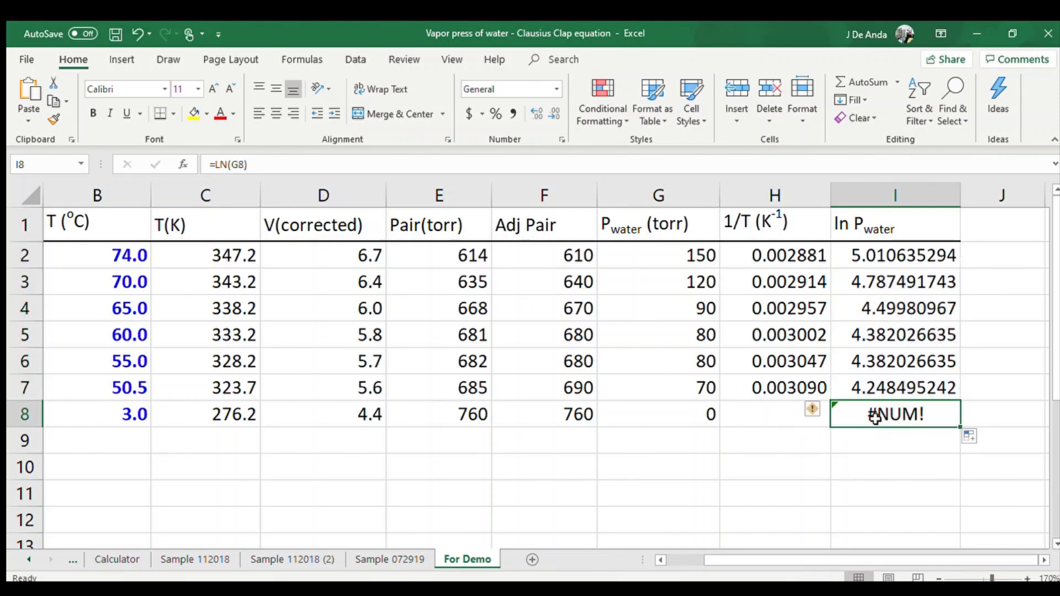
pyautogui.press('Delete')
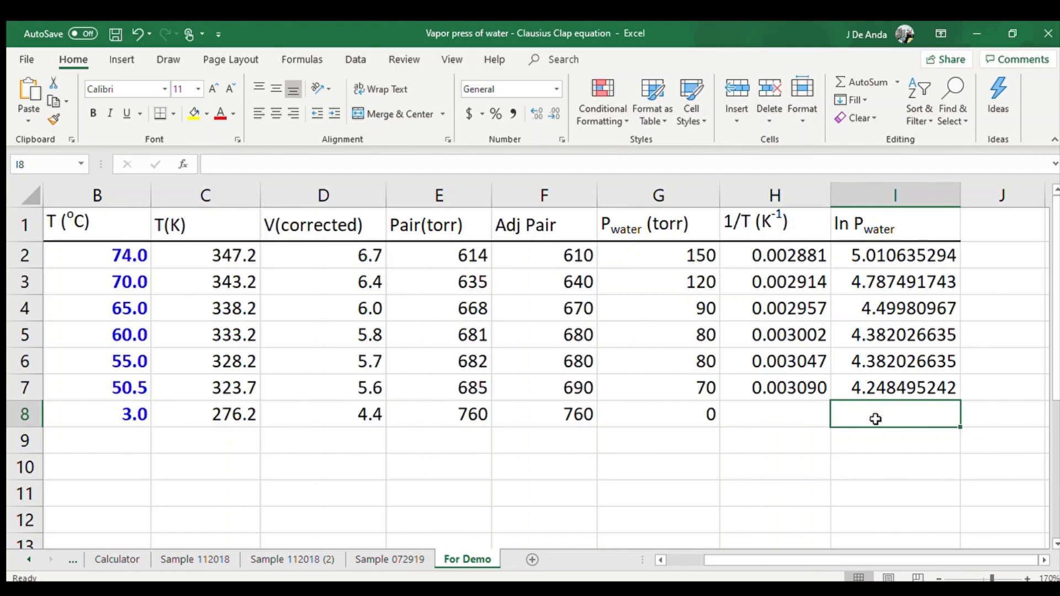
# Display the ln Pwater values in I2:I7 with two decimal places
pyautogui.moveTo(881, 252); pyautogui.dragTo(884, 381)
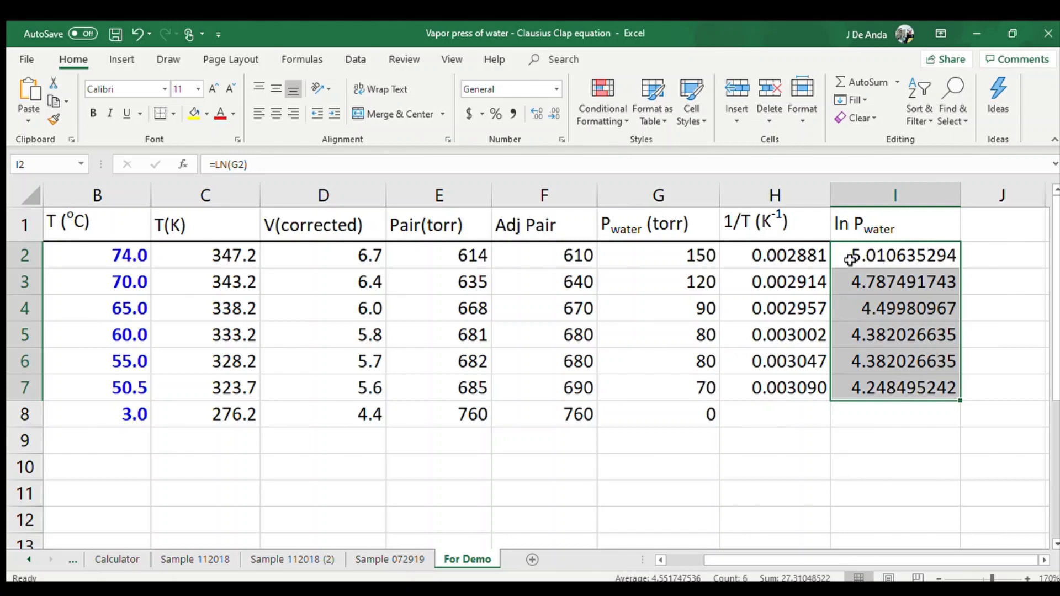
pyautogui.click(553, 115)
pyautogui.click(554, 115)
pyautogui.click(554, 115)
pyautogui.click(553, 115)
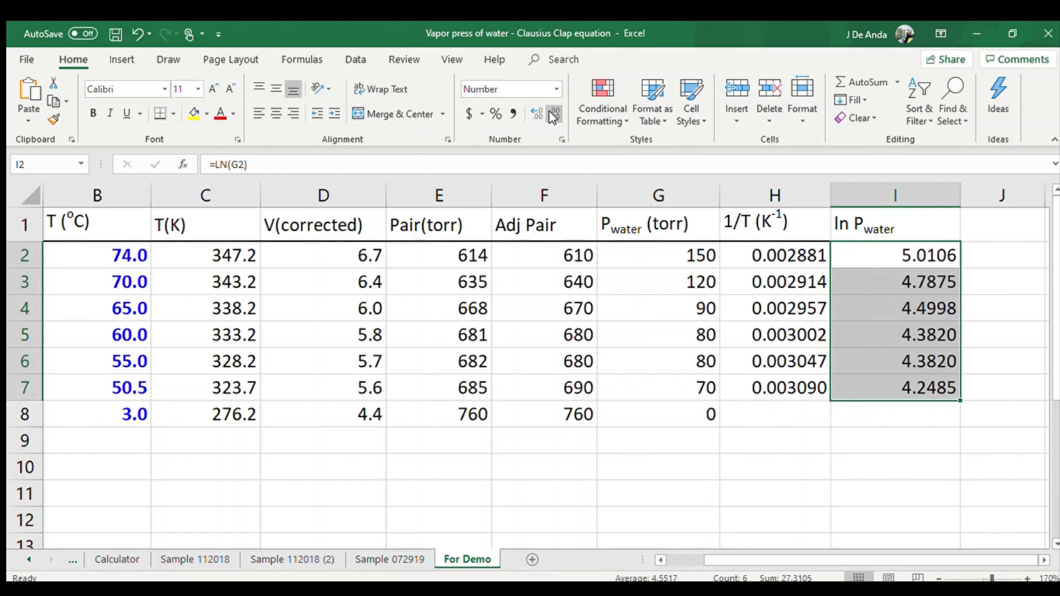
pyautogui.click(553, 114)
pyautogui.click(552, 114)
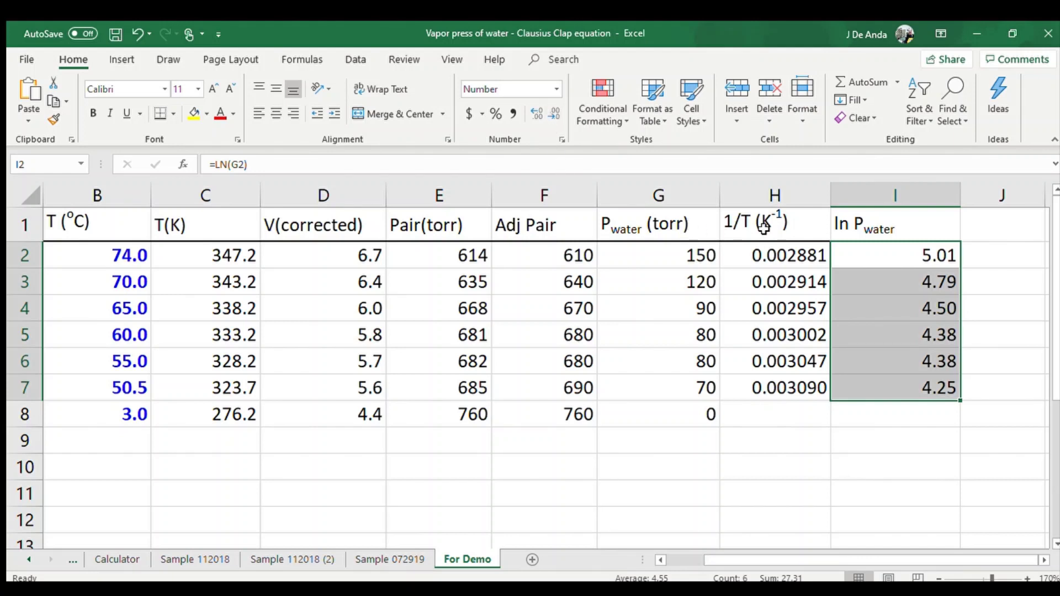
# Select the 1/T and ln Pwater data in H2:I7
pyautogui.click(773, 253)
pyautogui.moveTo(773, 253); pyautogui.dragTo(862, 384)
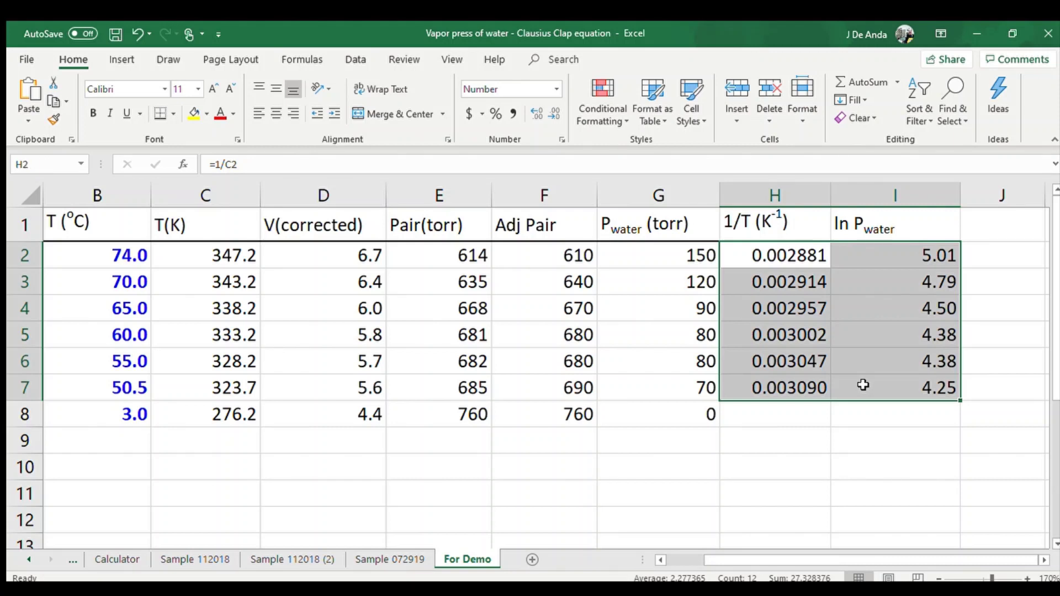